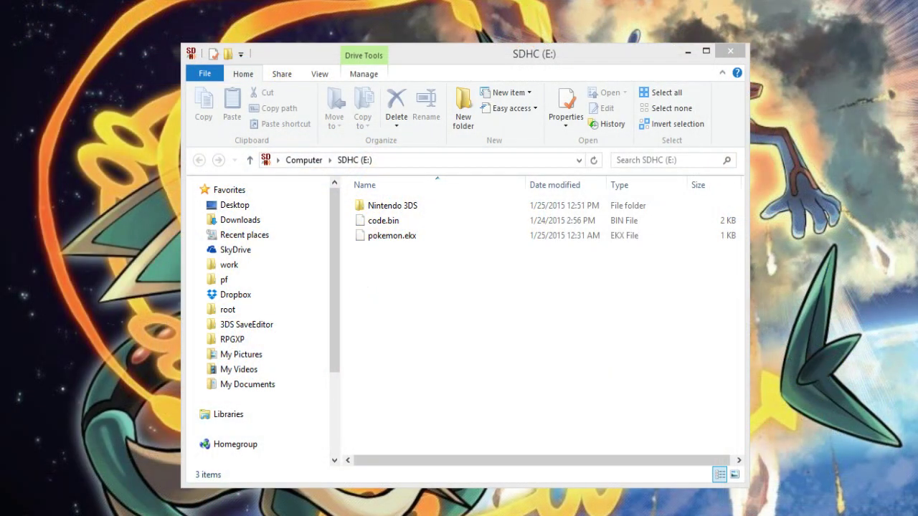
Check that code.bin and pokemon.ekx are in the root of the SD card, and close the folder window.
click(388, 221)
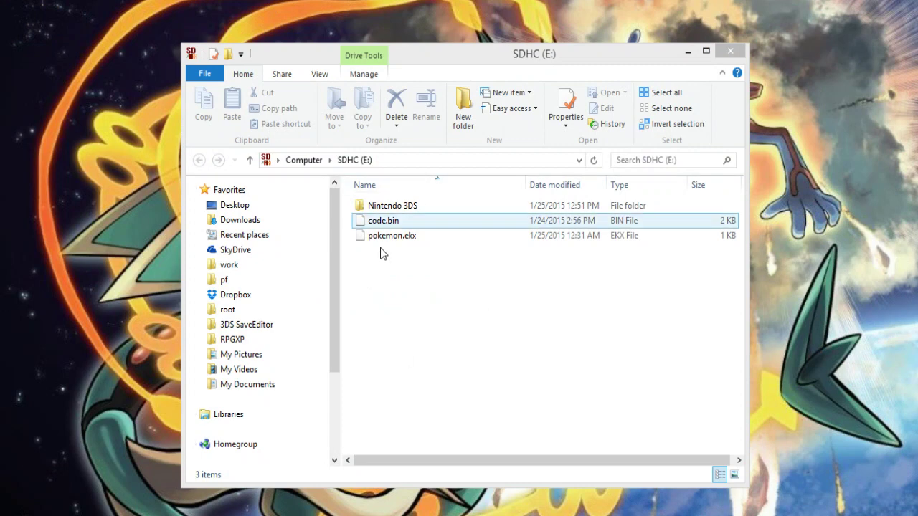
click(454, 297)
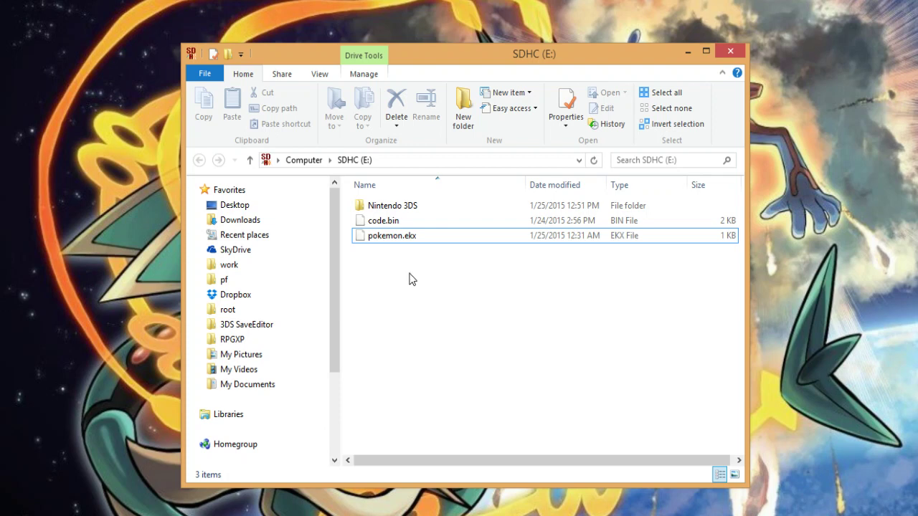
click(431, 241)
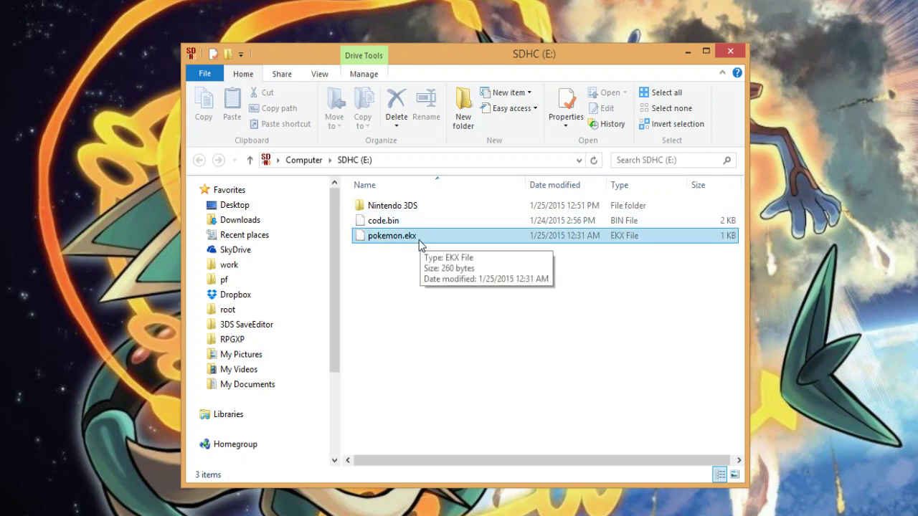
ctrl+click(415, 239)
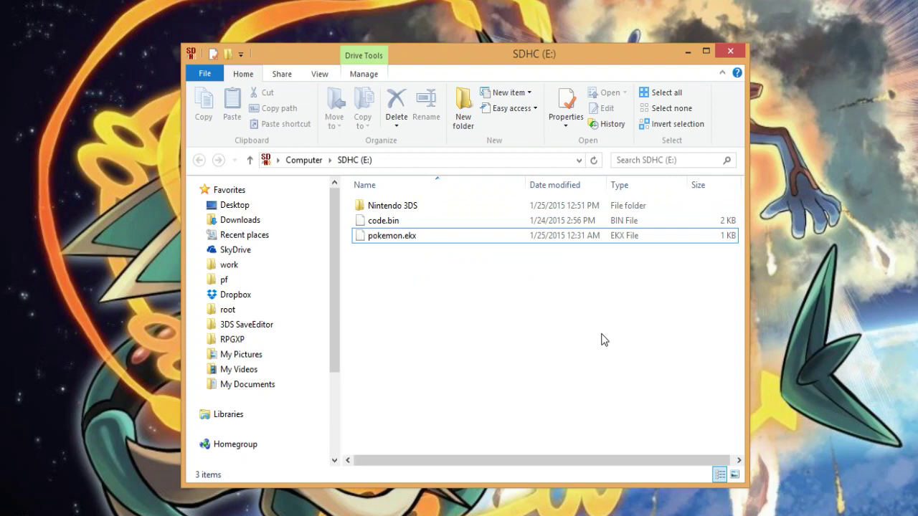
key(alt+F4)
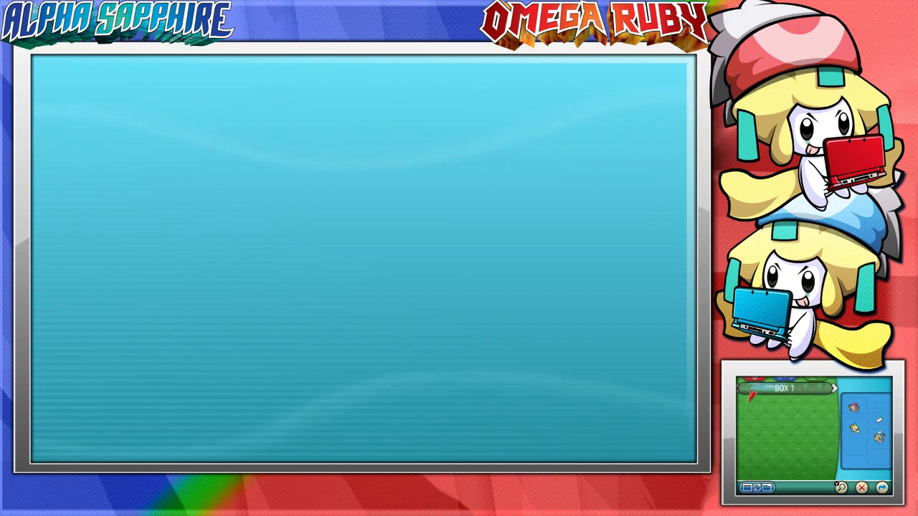
Exit Box 1 and leave the PC to return to the Pokémon Center in Pokémon Alpha Sapphire.
key(b)
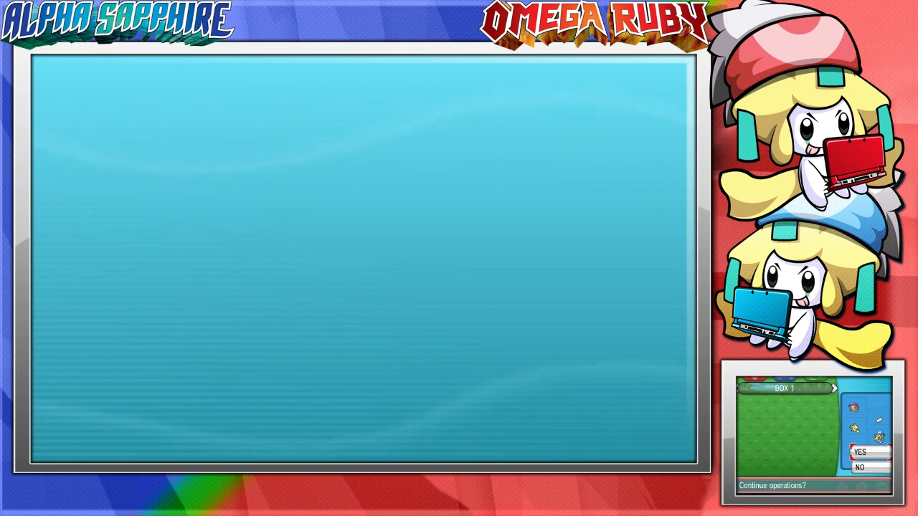
key(b)
key(b)
key(b)
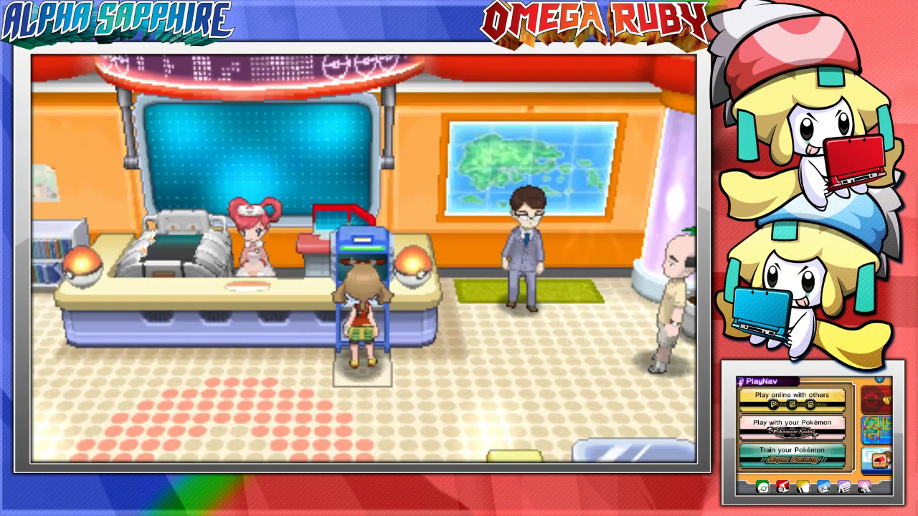
key(Down)
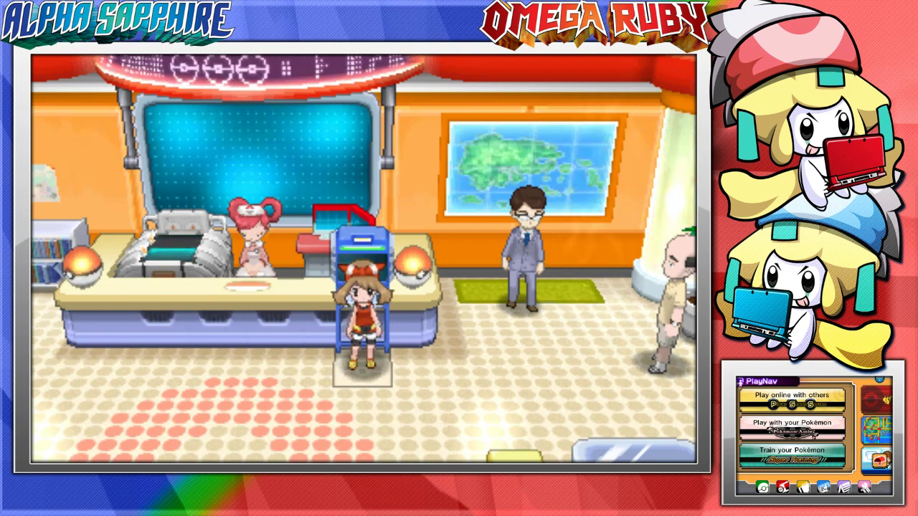
Suspend the game to the 3DS HOME Menu and launch the Internet Browser.
key(Home)
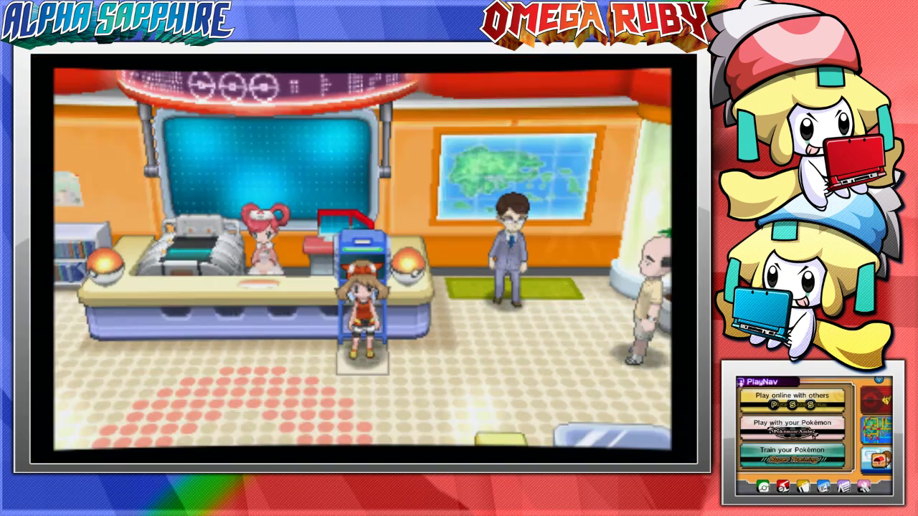
click(834, 382)
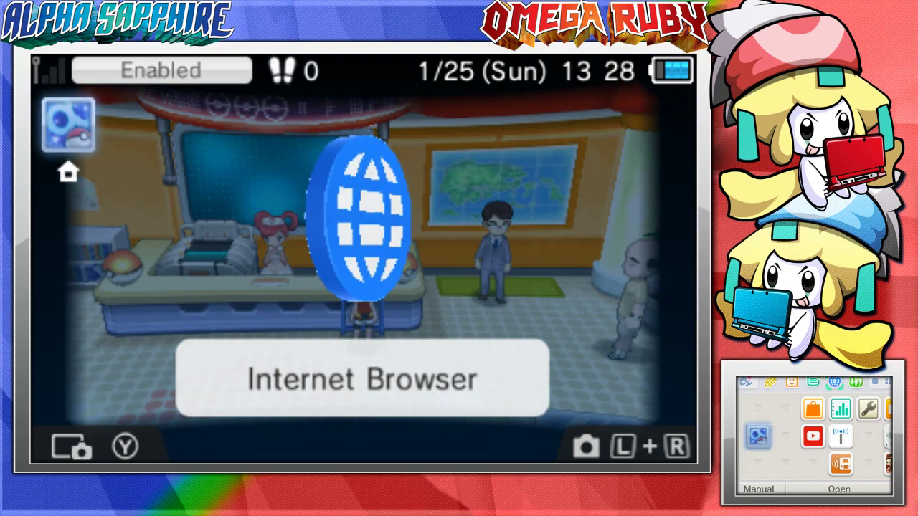
key(Return)
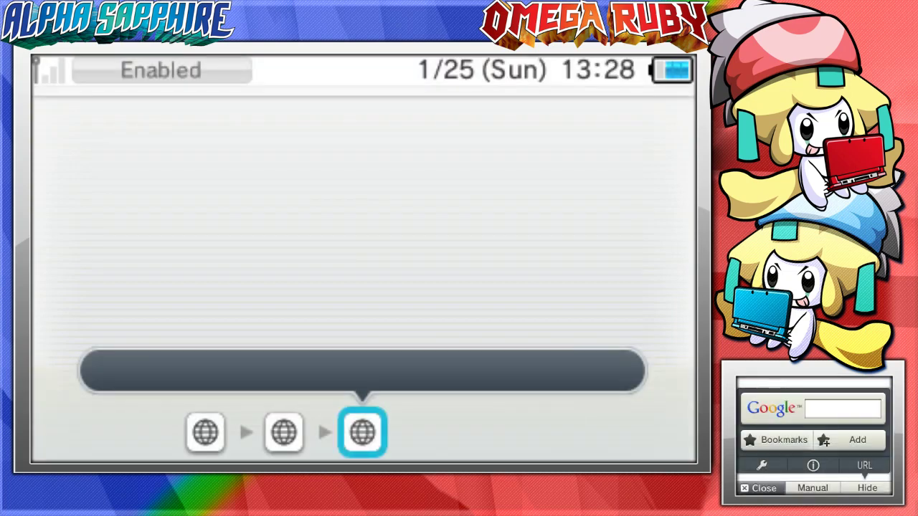
click(865, 466)
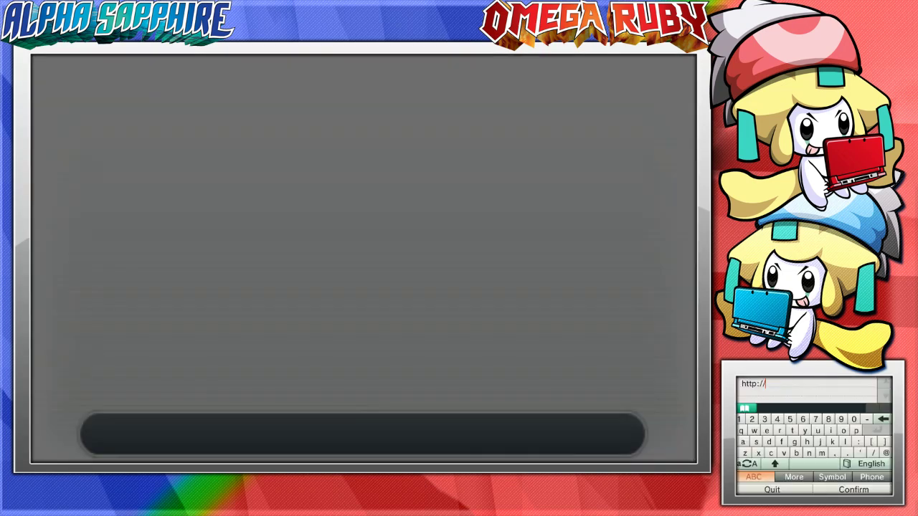
text(lo)
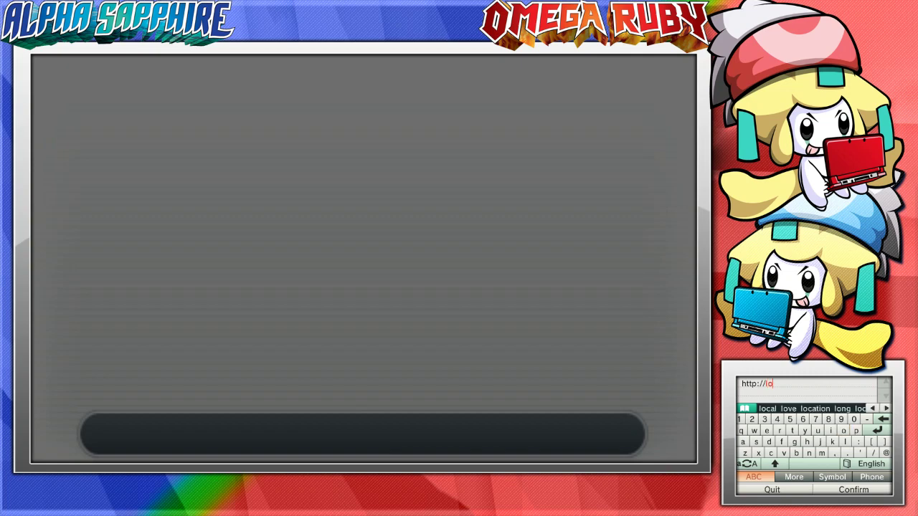
text(adcode)
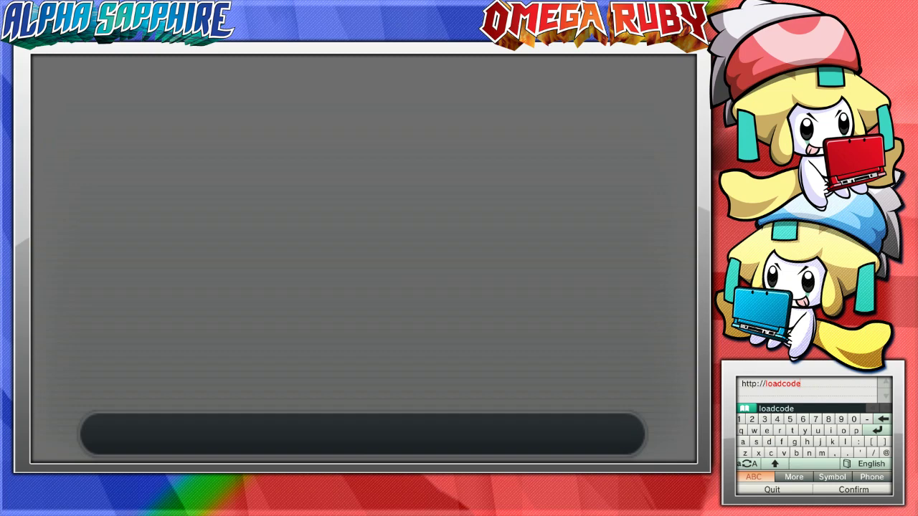
text(projectpokemon)
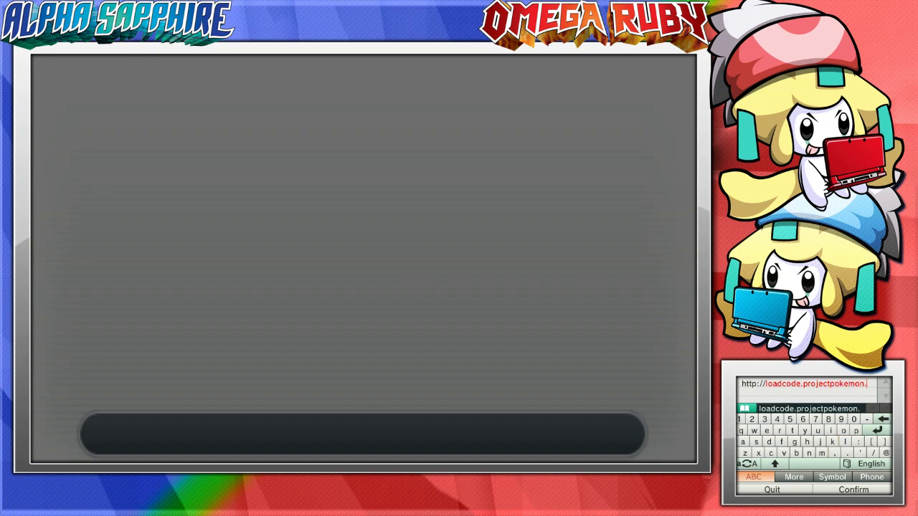
text(.org)
key(Return)
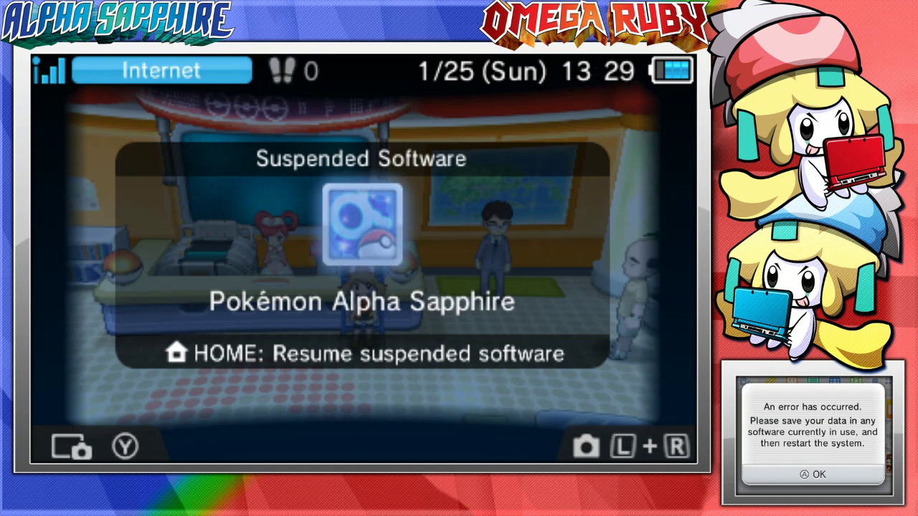
key(a)
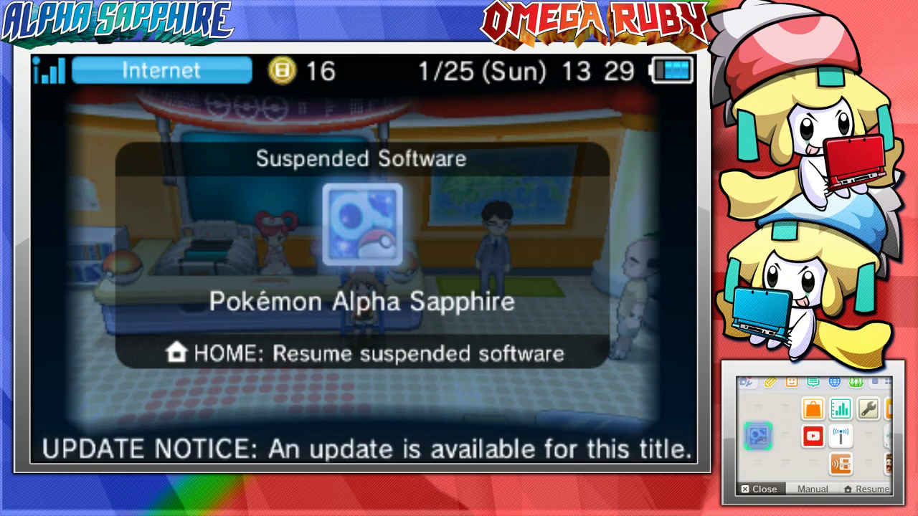
key(a)
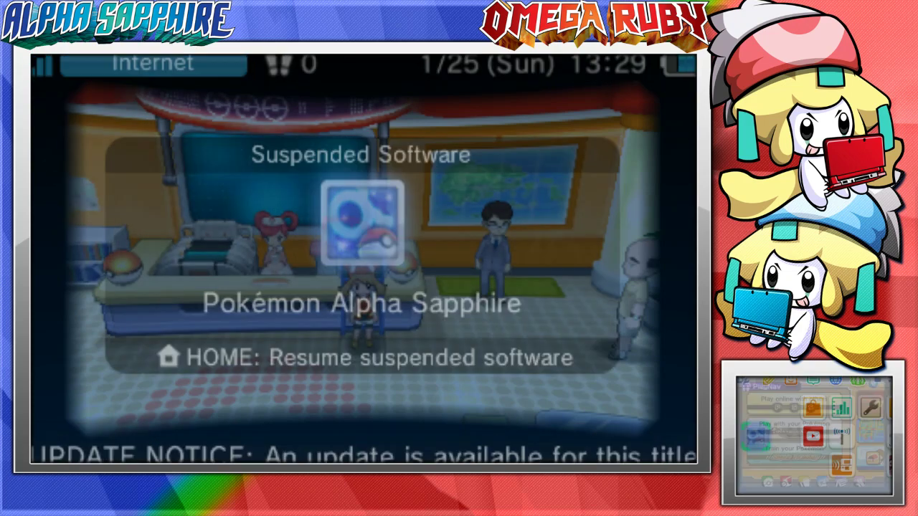
key(Up)
key(a)
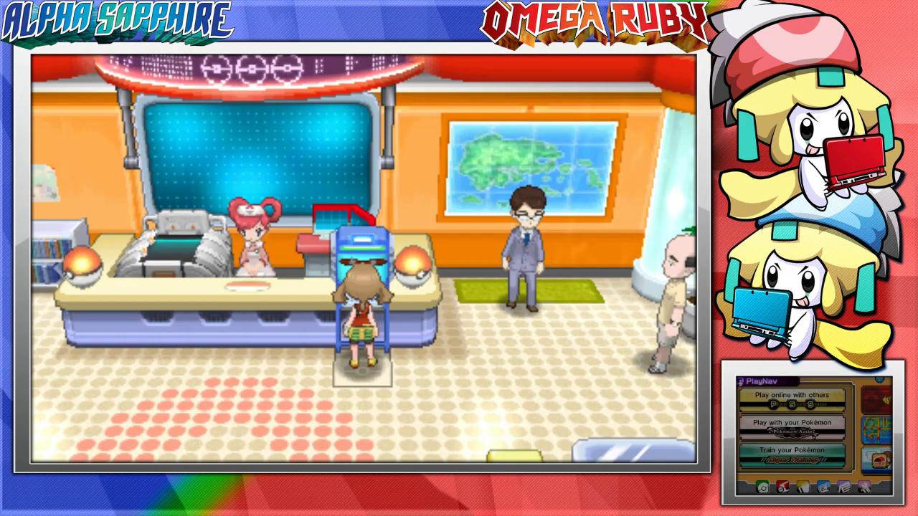
key(a)
key(a)
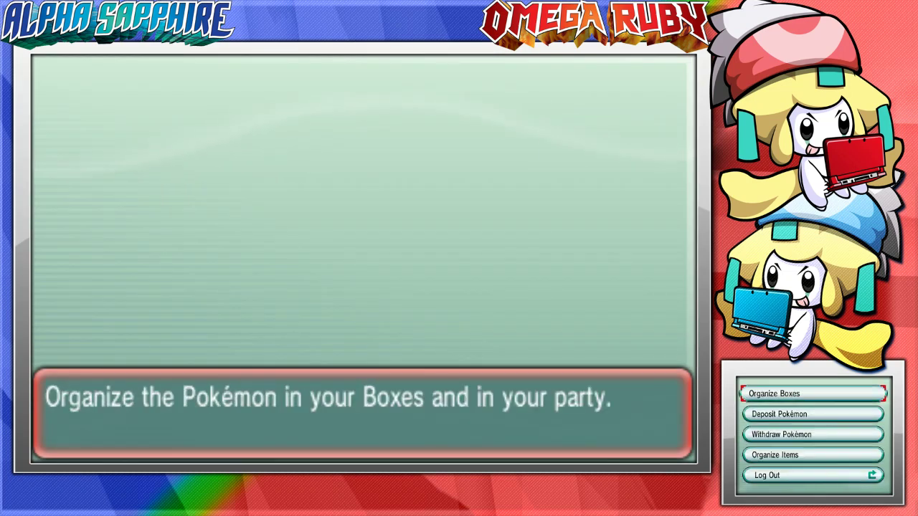
key(a)
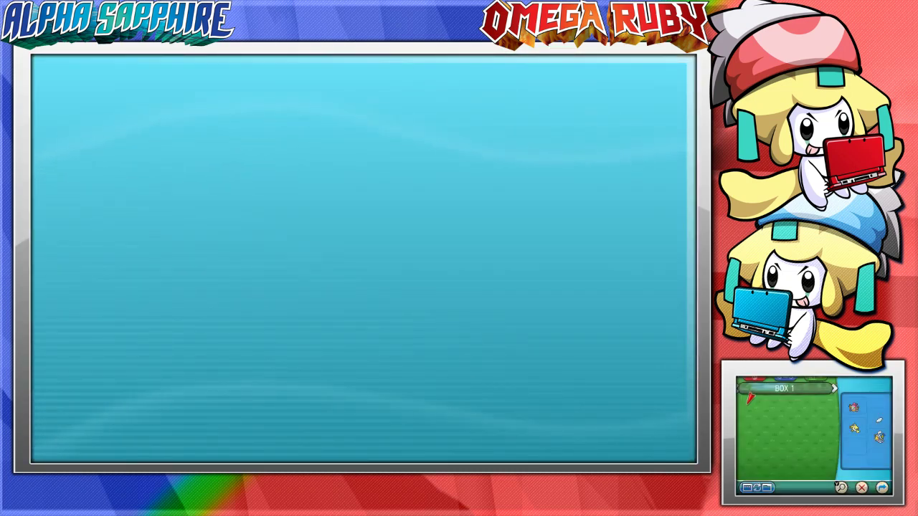
key(b)
key(b)
key(b)
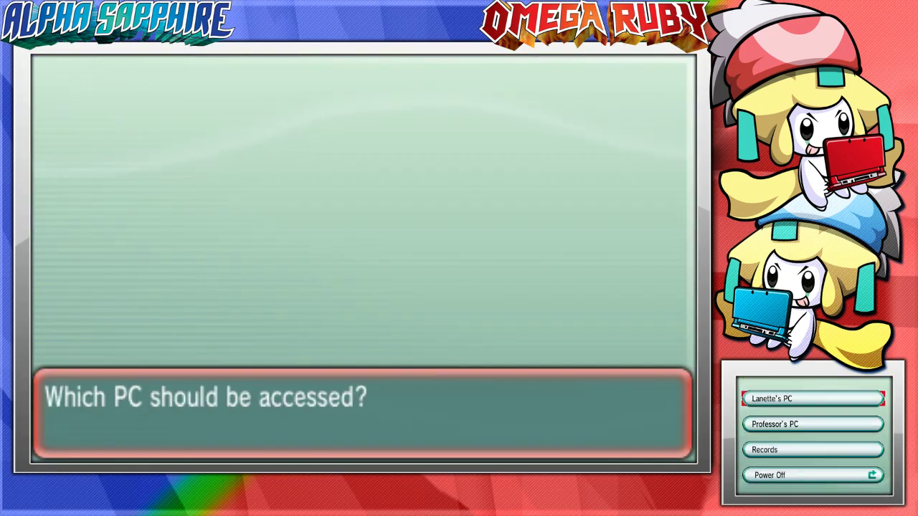
key(a)
key(a)
key(a)
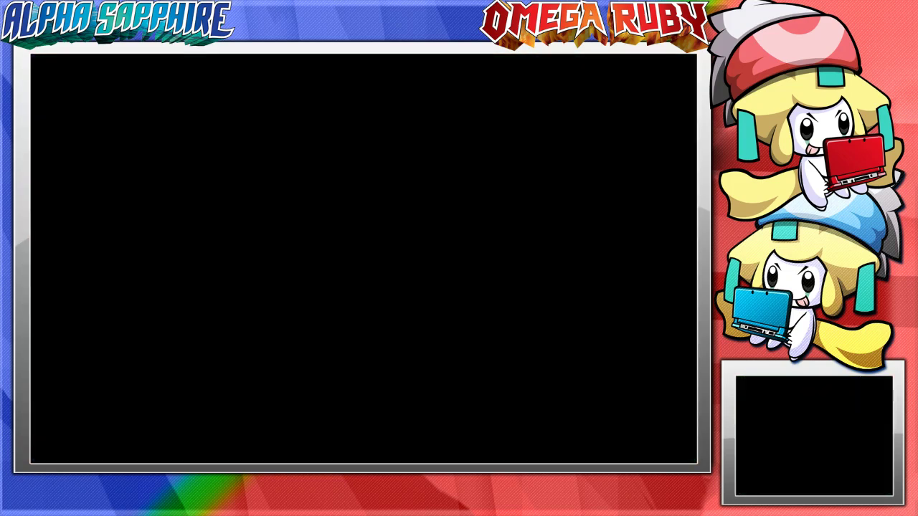
Leave the PC and return the character to the Pokémon Center floor.
key(a)
key(a)
key(a)
key(a)
key(s)
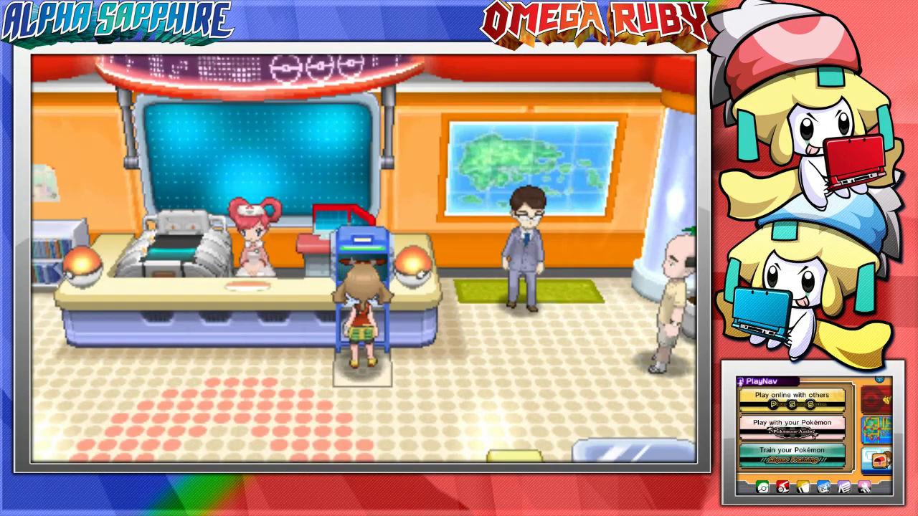
Suspend the game, open the Internet Browser's settings and clear all browsing history.
key(h)
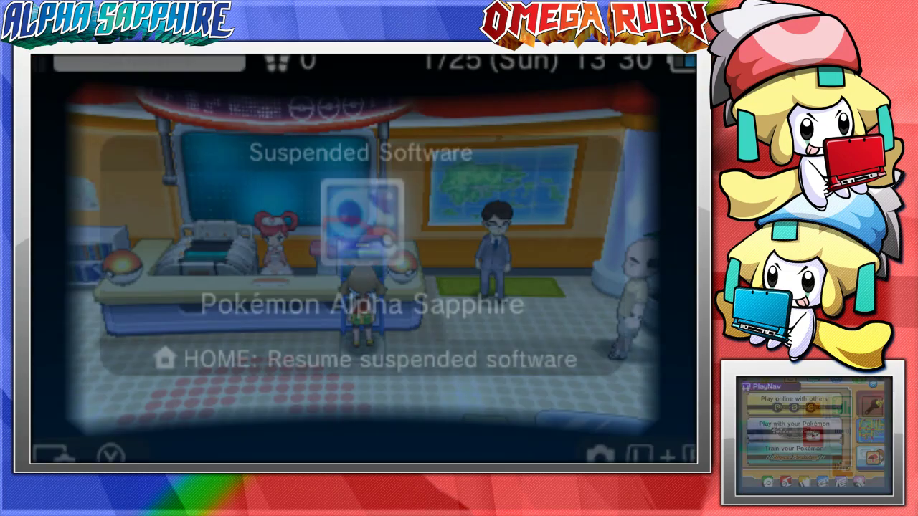
key(a)
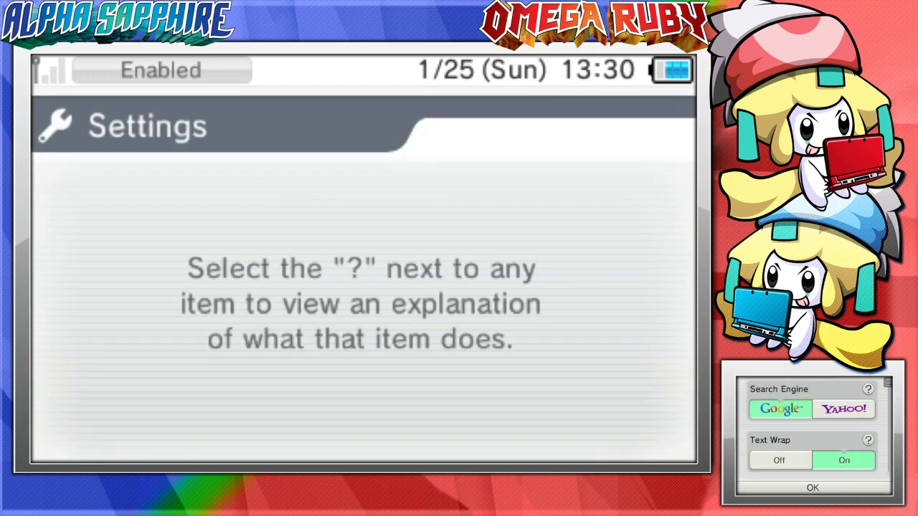
scroll(813, 430, down, 3)
click(803, 405)
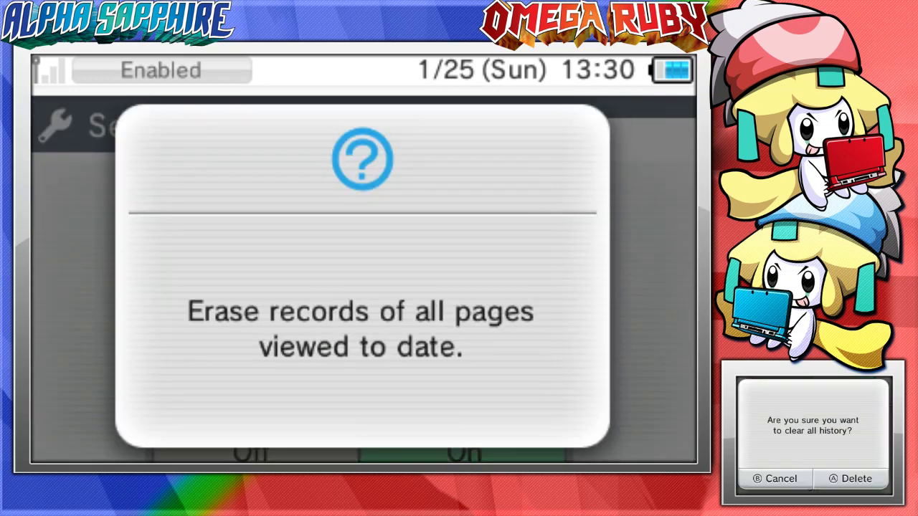
click(856, 476)
click(812, 488)
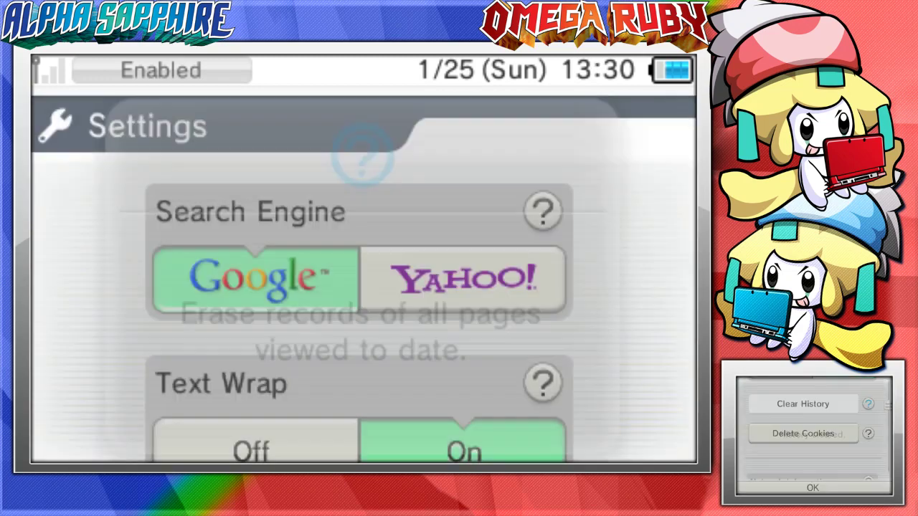
Delete the browser's cookies and close its settings.
click(803, 434)
click(856, 476)
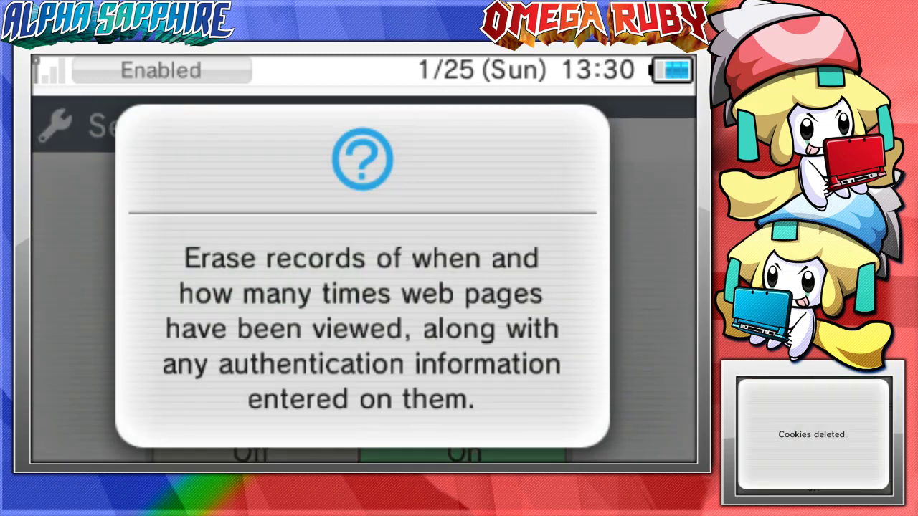
click(813, 488)
scroll(812, 430, down, 2)
scroll(813, 430, down, 2)
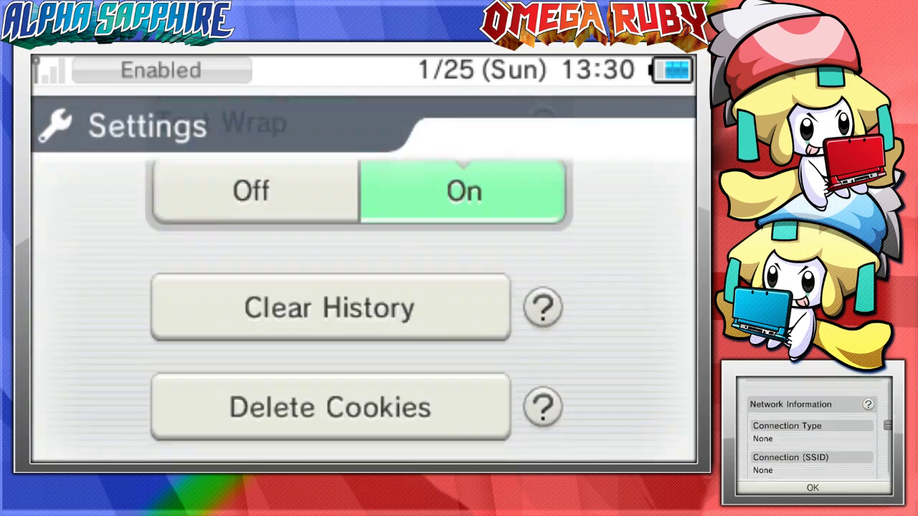
scroll(813, 431, up, 6)
click(812, 488)
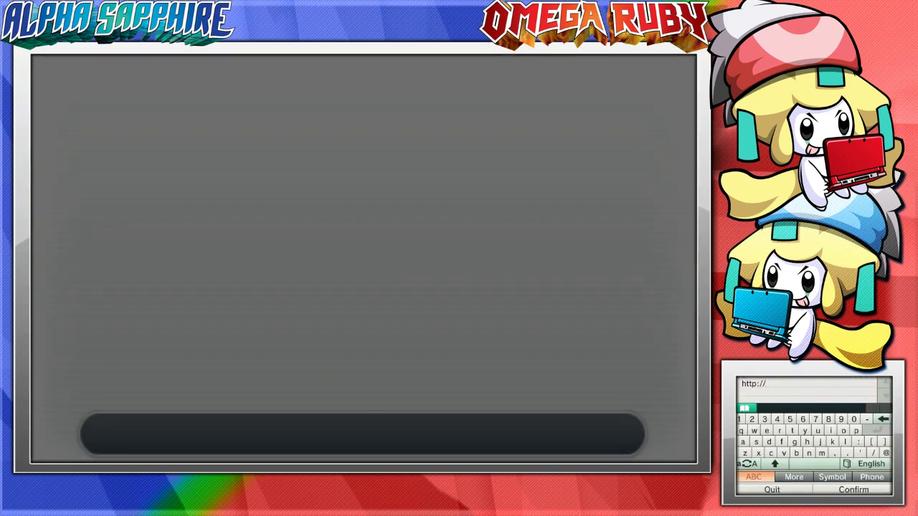
text(loa)
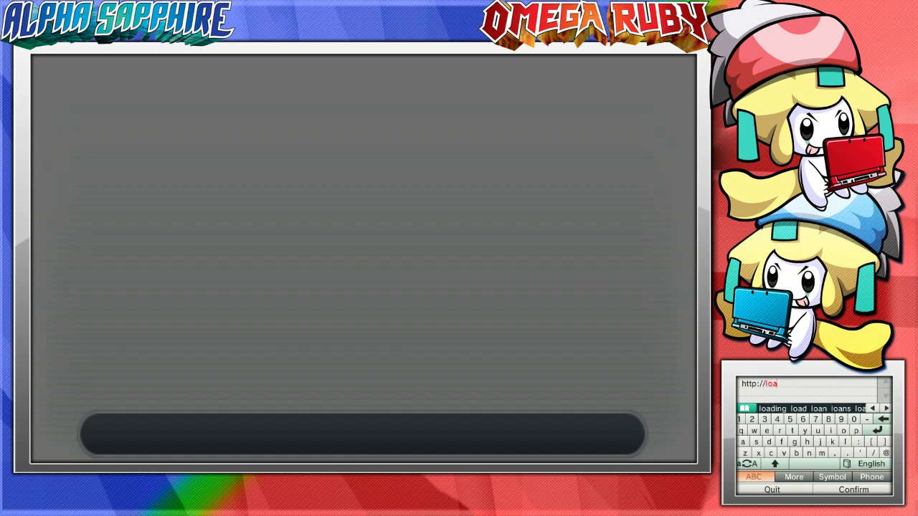
text(dcode)
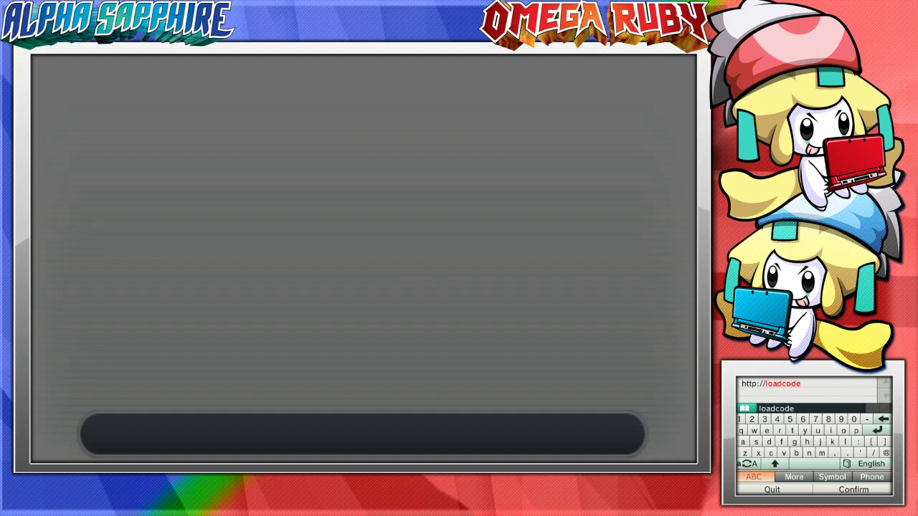
text(.or)
key(BackSpace)
key(BackSpace)
text(projectpokemon.o)
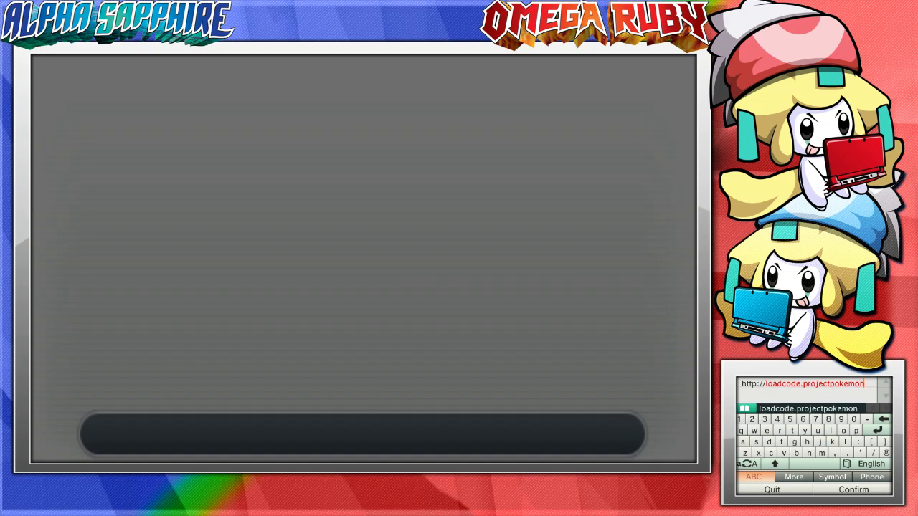
text(rg)
key(Return)
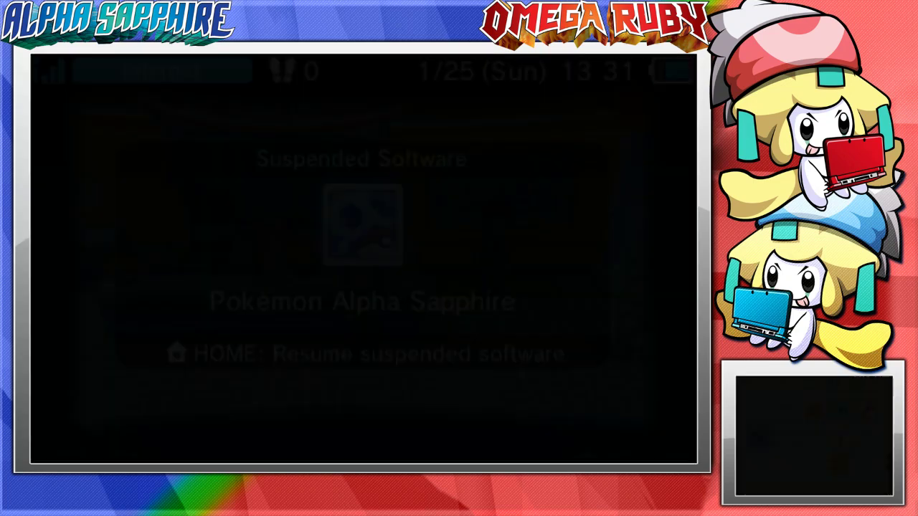
Resume Pokémon Alpha Sapphire, boot up the PC and view the summary of the injected Hoopa in Box 1.
key(a)
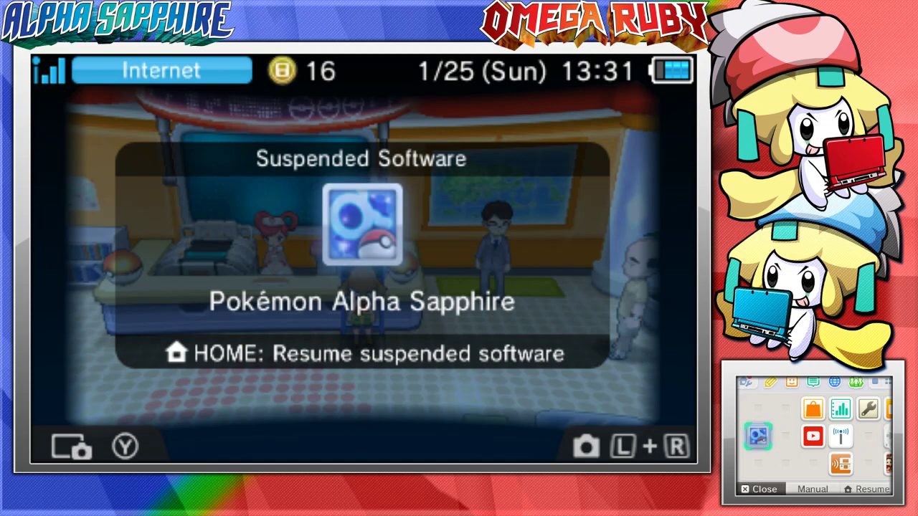
key(Home)
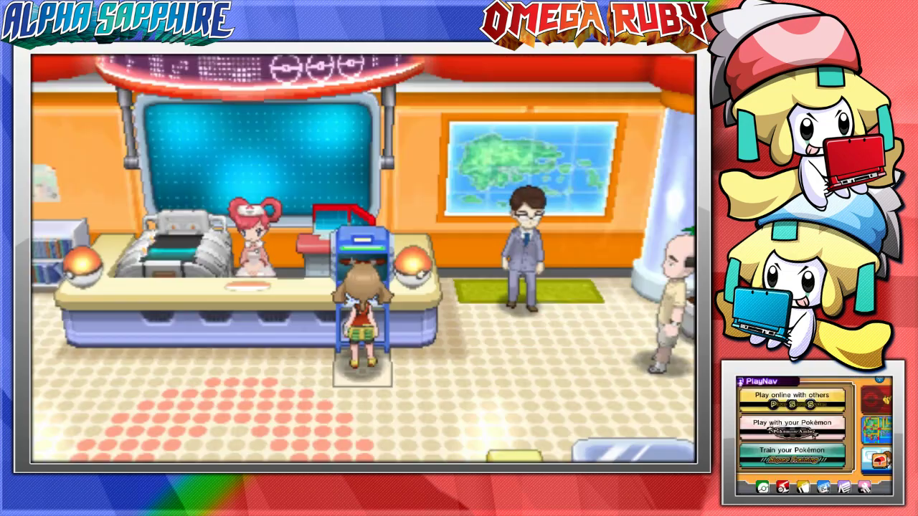
key(a)
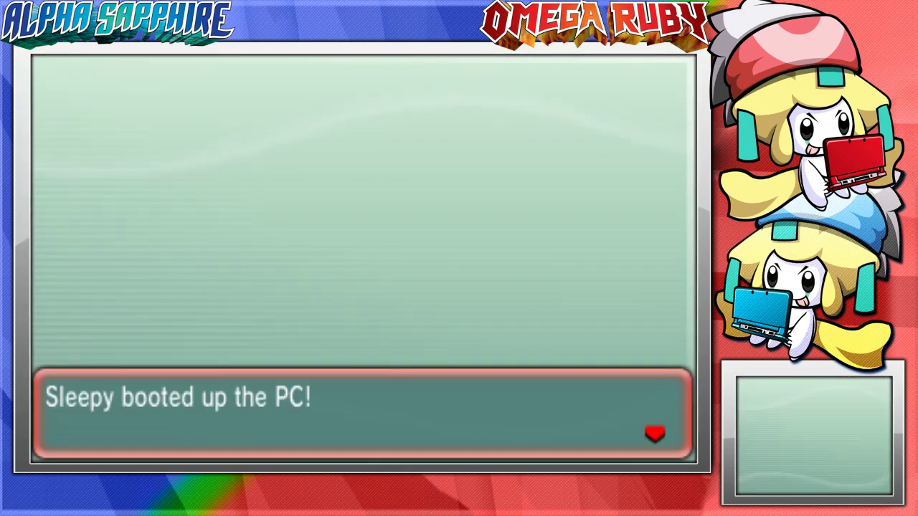
key(a)
key(a)
key(a)
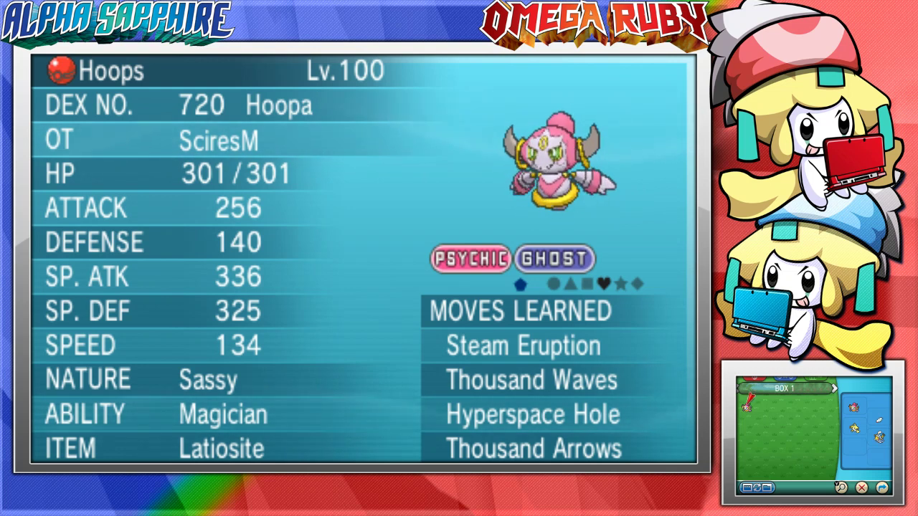
key(Home)
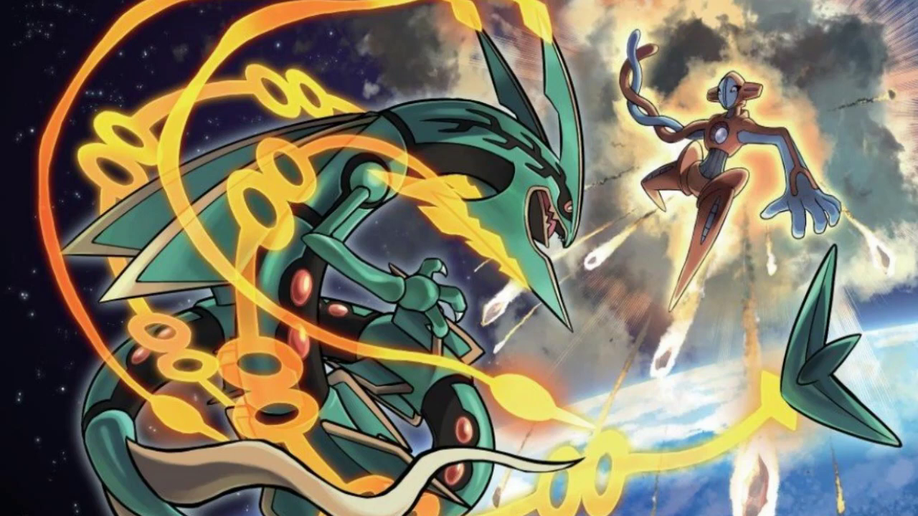
Switch to PKHeX on the computer and examine the PKHaX and PKHeX applications in its folder and the species list.
drag(764, 147, 341, 139)
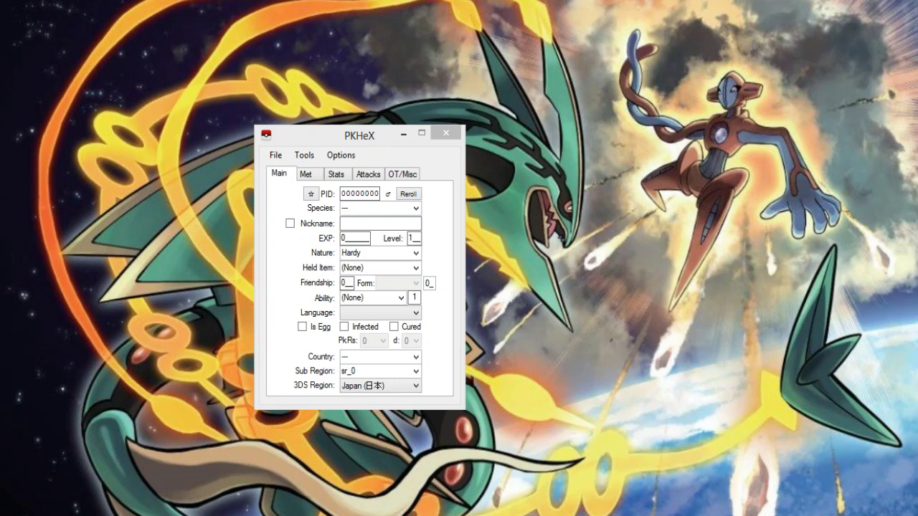
drag(917, 0, 626, 83)
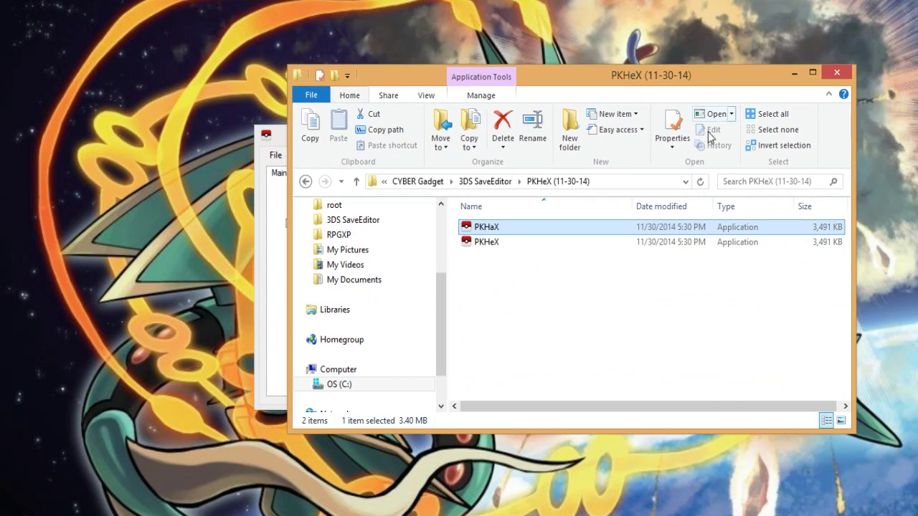
click(500, 242)
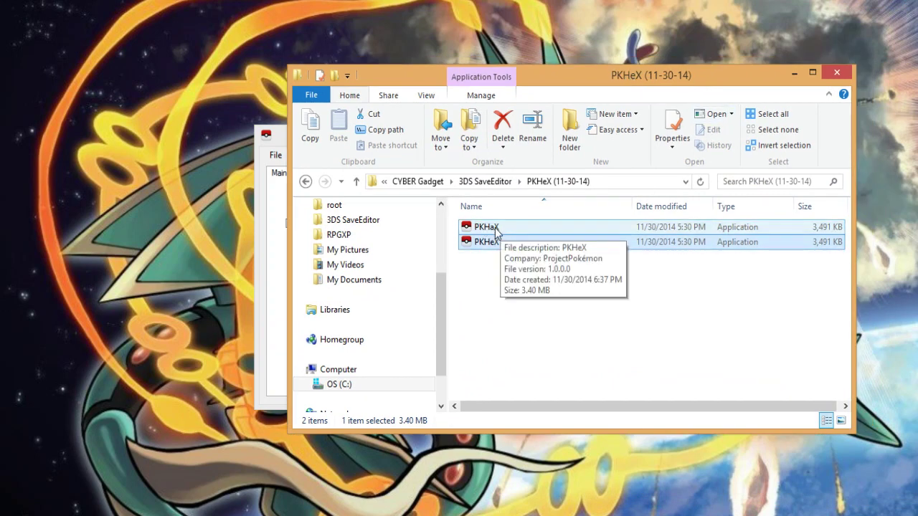
click(495, 228)
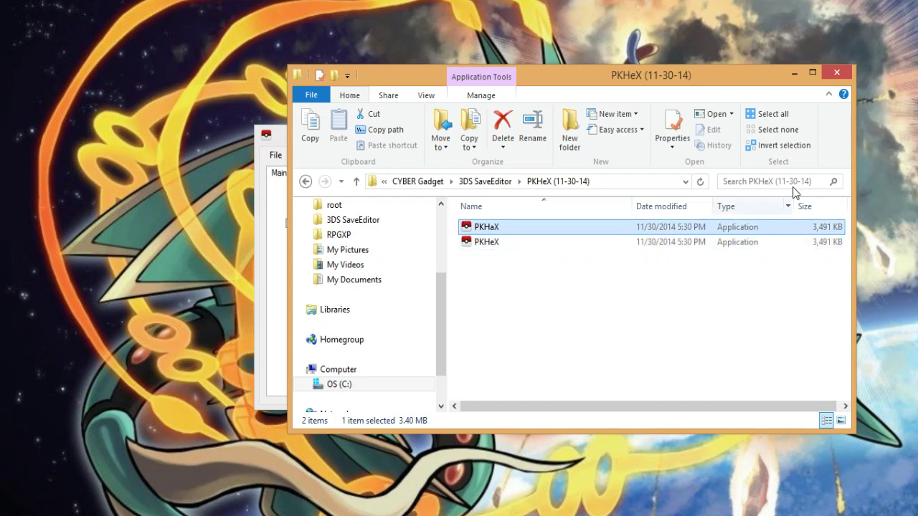
click(843, 72)
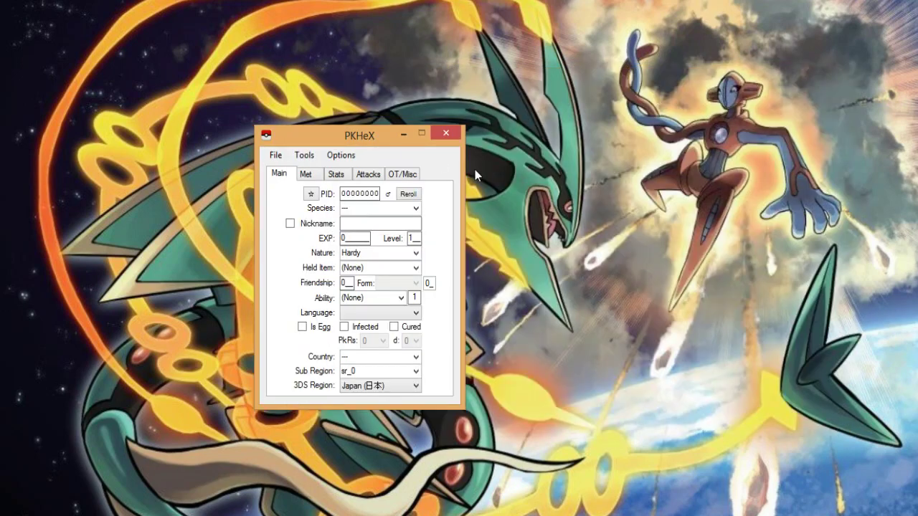
click(416, 208)
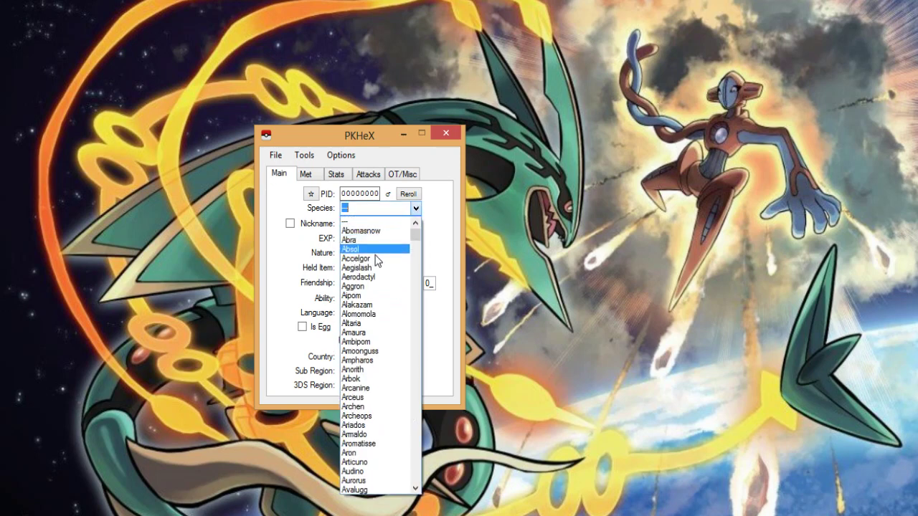
click(416, 208)
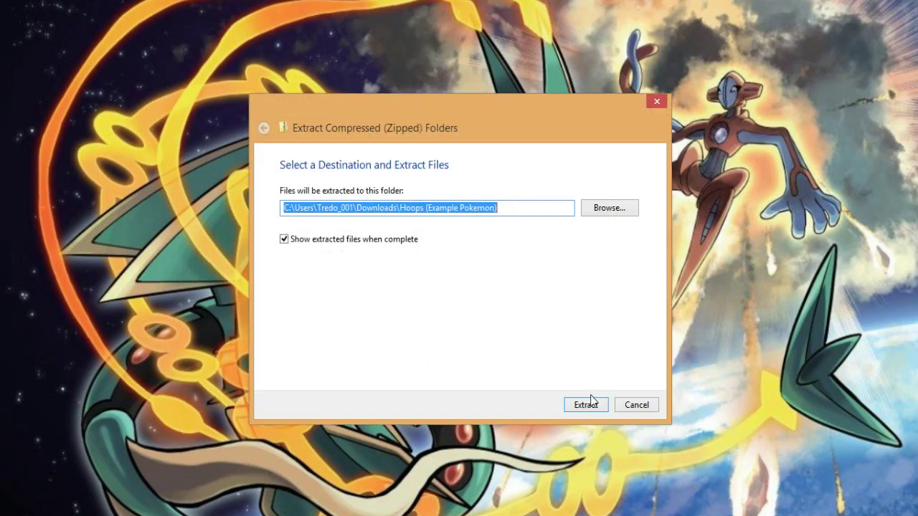
Extract the Hoops (Example Pokemon) archive into the Downloads folder and open the example Pokémon file in PKHeX.
click(586, 406)
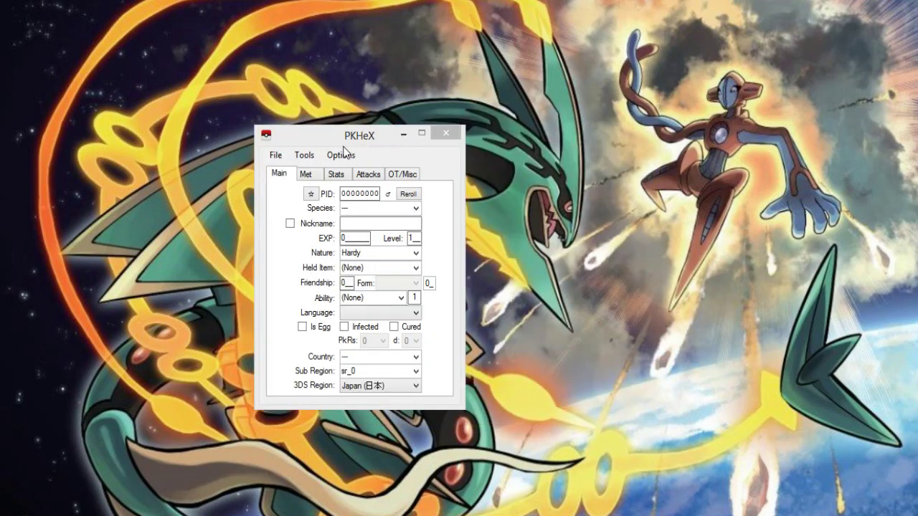
click(278, 160)
click(309, 179)
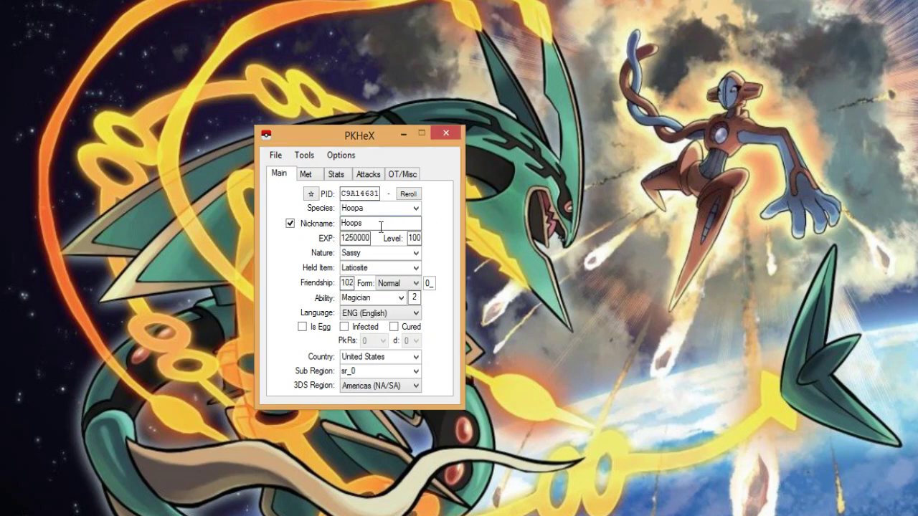
Show the box interface beside the editor and regenerate Hoopa's PID, first as shiny and finally with a reroll.
click(305, 156)
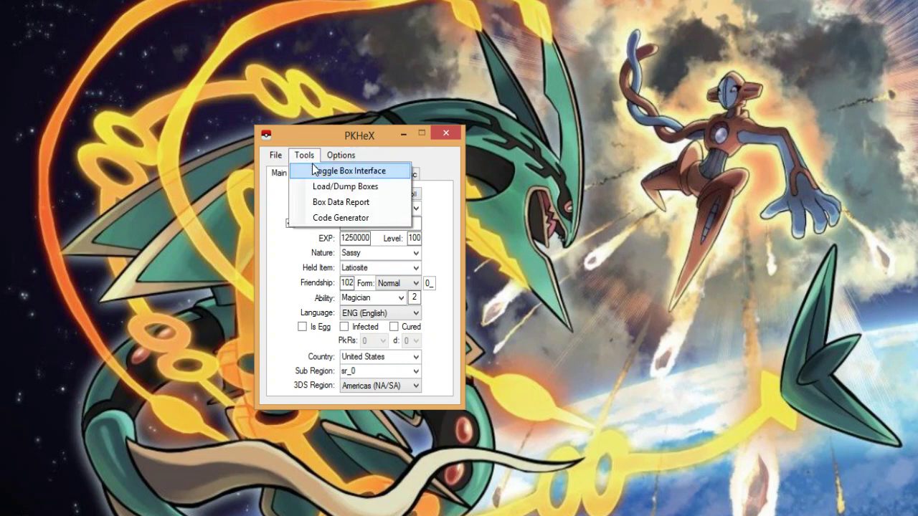
click(318, 168)
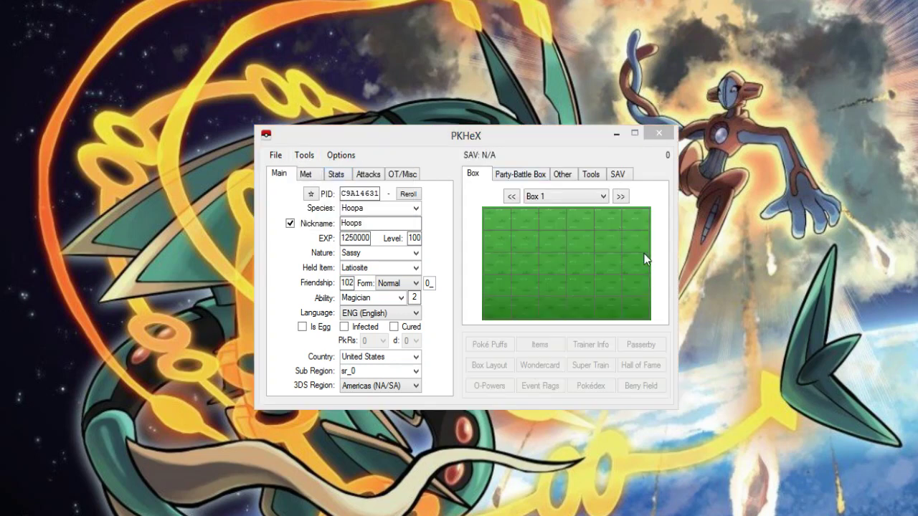
click(315, 195)
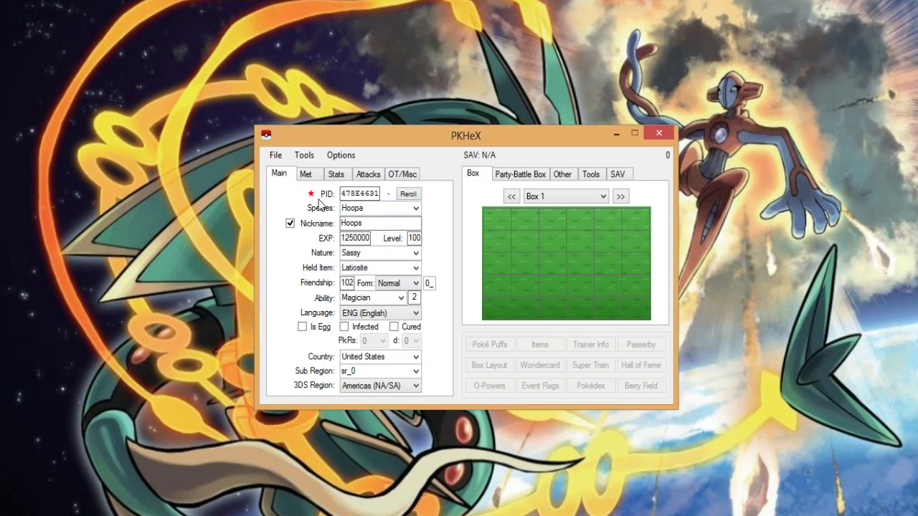
click(408, 195)
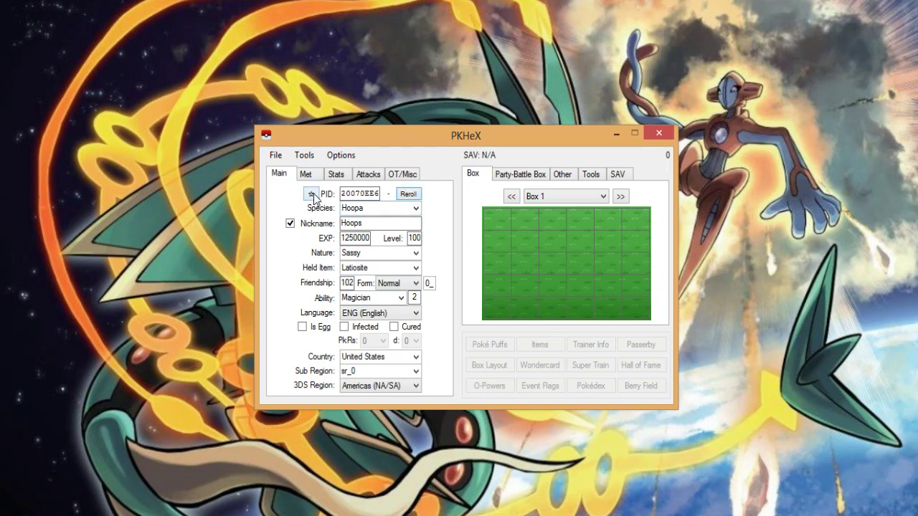
Change the Pokémon's species from Hoopa to Volcanion and set its nickname to HotStuff.
click(416, 209)
drag(418, 337, 421, 511)
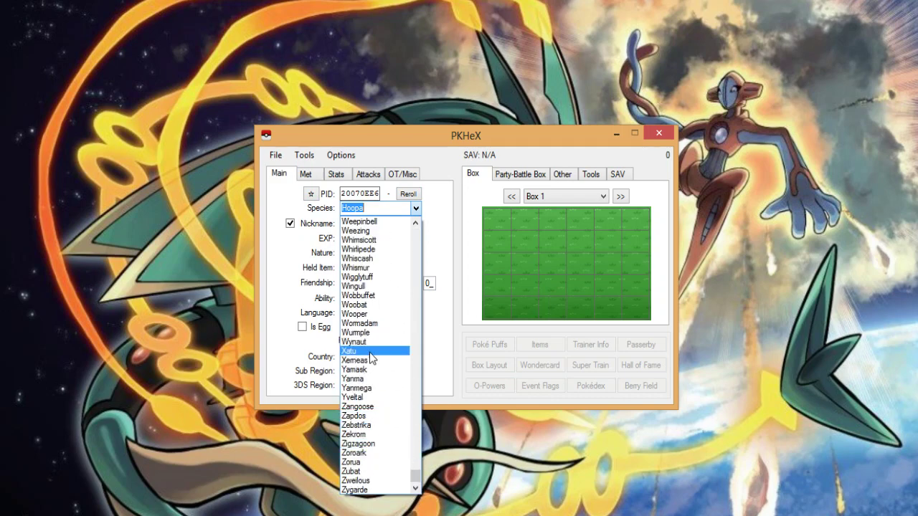
scroll(363, 326, up, 3)
scroll(364, 327, up, 4)
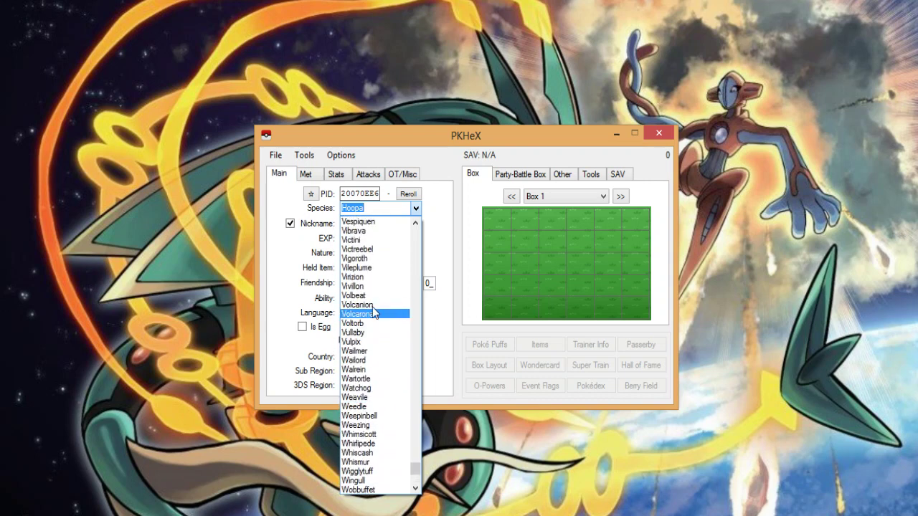
click(373, 307)
double_click(378, 224)
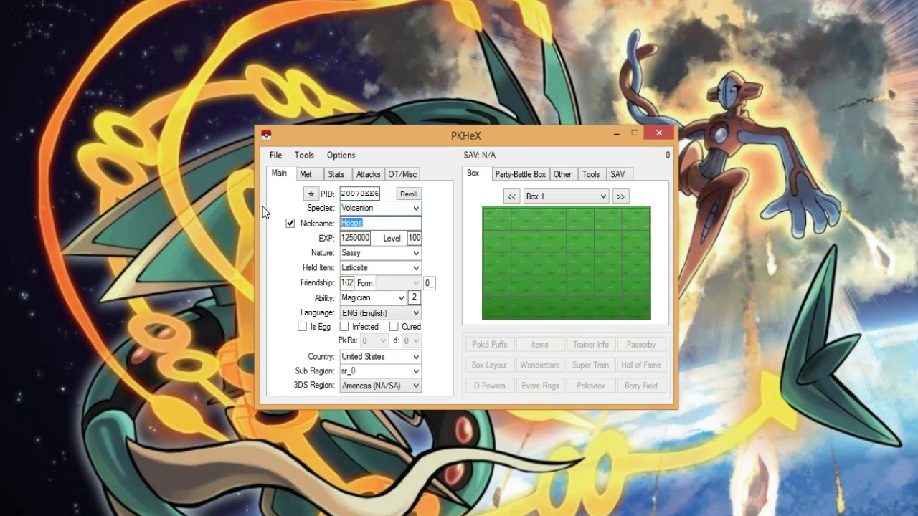
text(HotStuff)
Set Volcanion's nature to Modest after first trying Adamant.
click(416, 252)
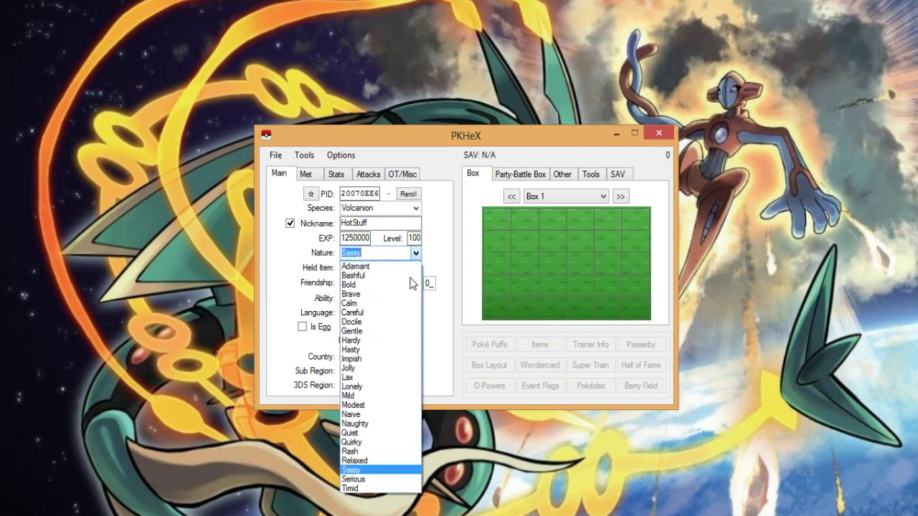
click(372, 267)
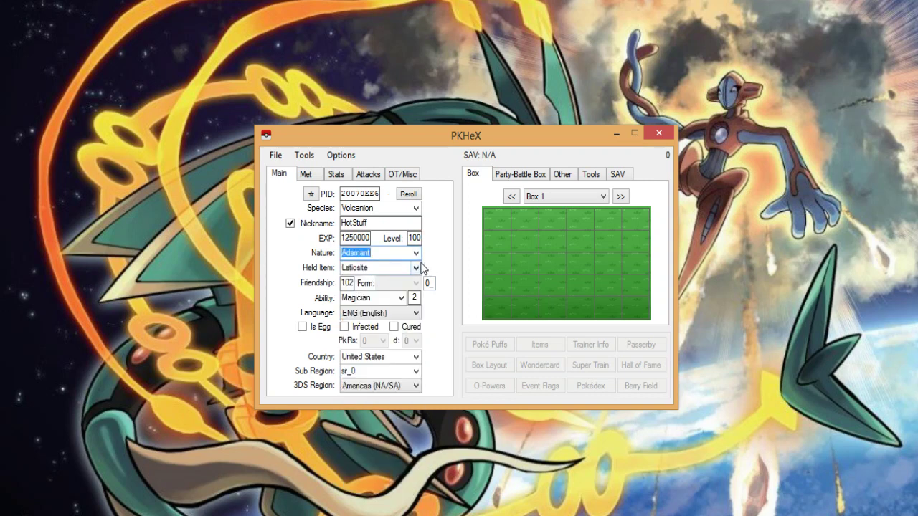
click(416, 253)
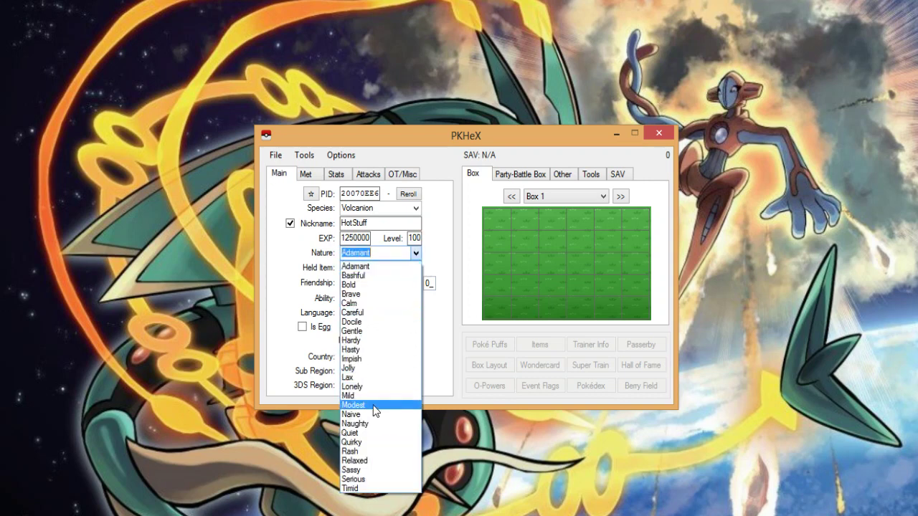
click(375, 406)
Set Volcanion's held item to Zap Plate.
click(414, 269)
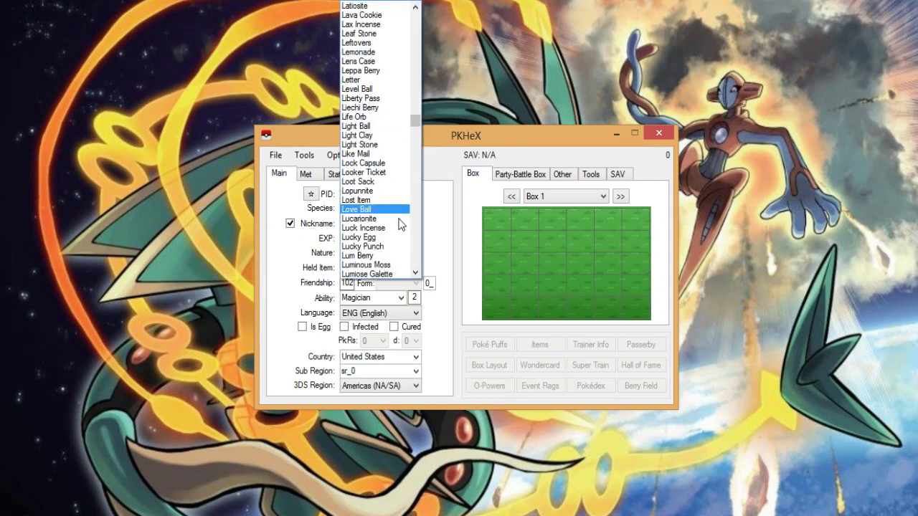
scroll(393, 136, down, 2)
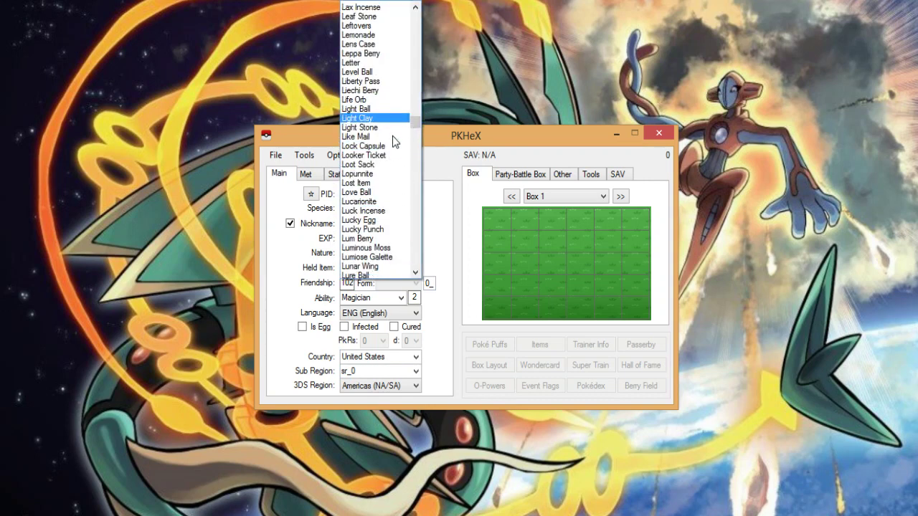
scroll(392, 146, down, 3)
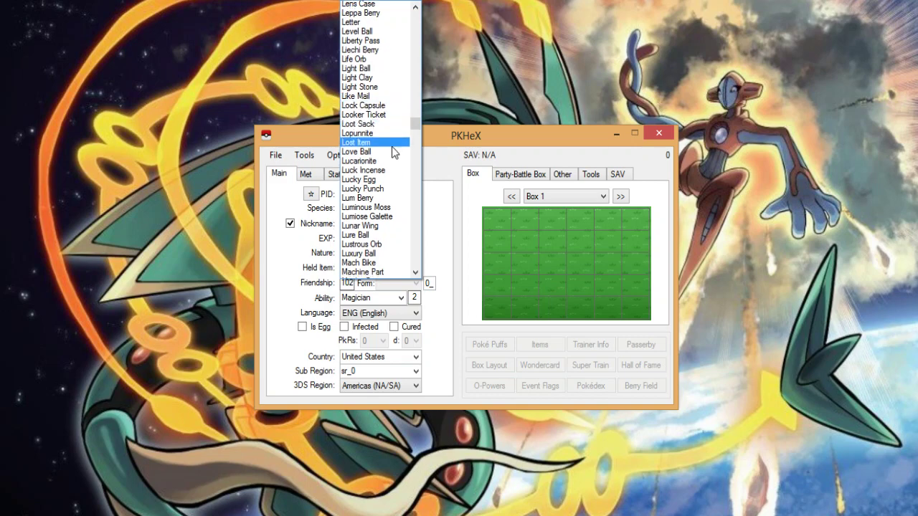
scroll(402, 158, down, 4)
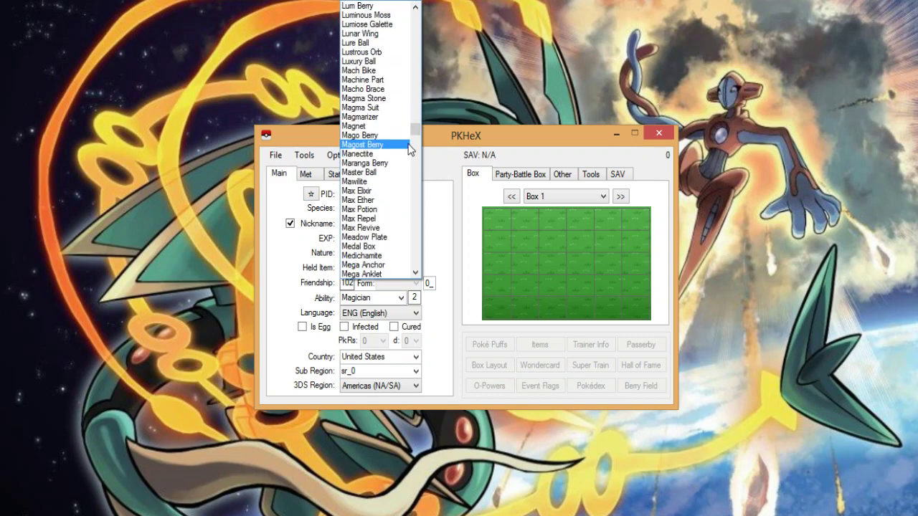
drag(415, 129, 411, 196)
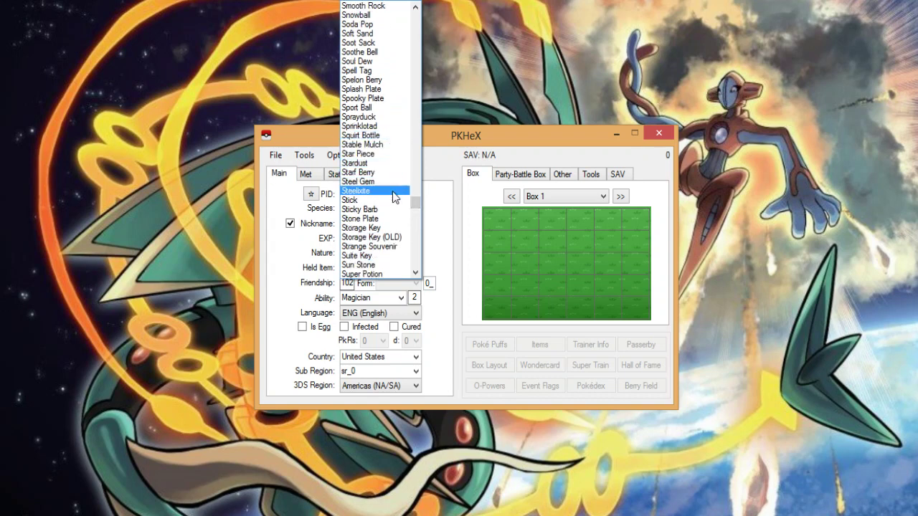
scroll(392, 192, down, 3)
scroll(392, 192, down, 2)
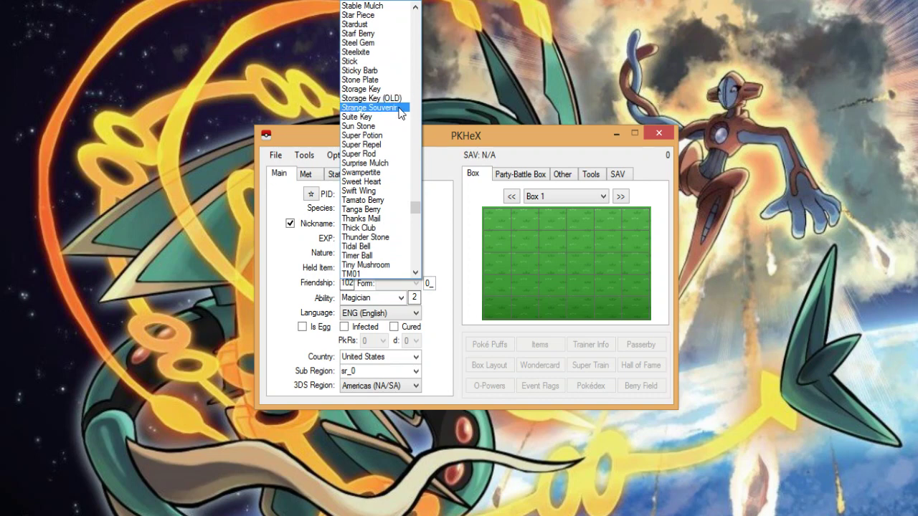
scroll(395, 187, down, 6)
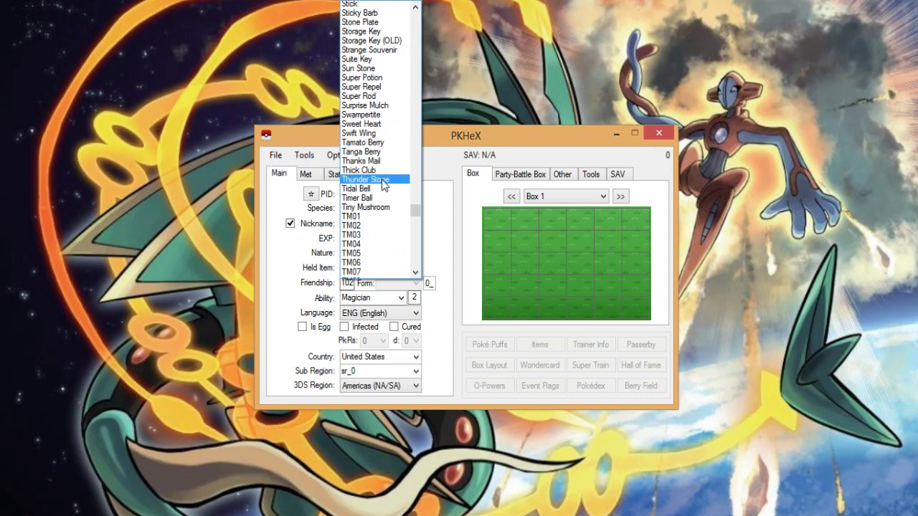
scroll(382, 179, down, 20)
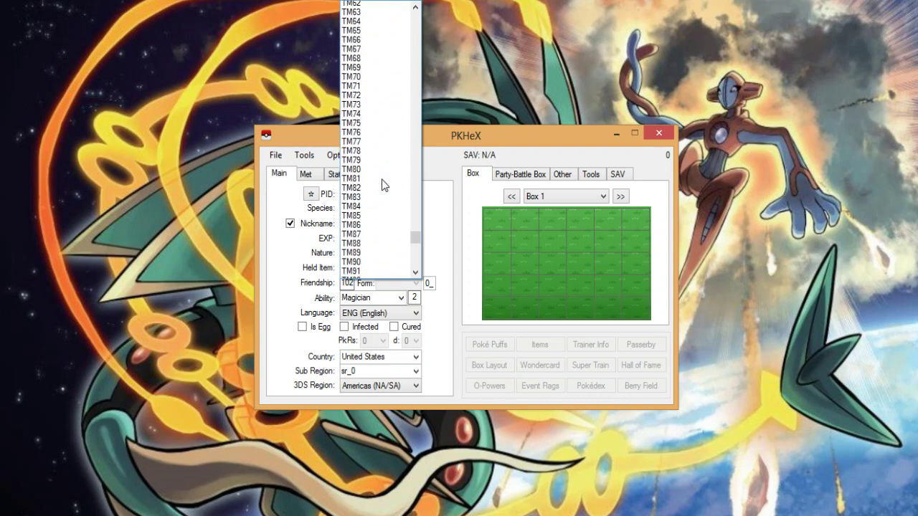
scroll(382, 185, down, 4)
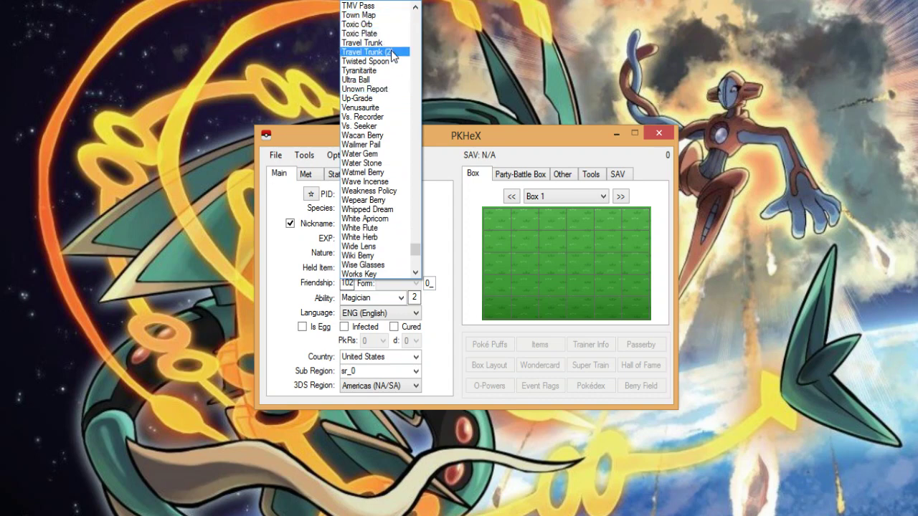
scroll(404, 168, down, 7)
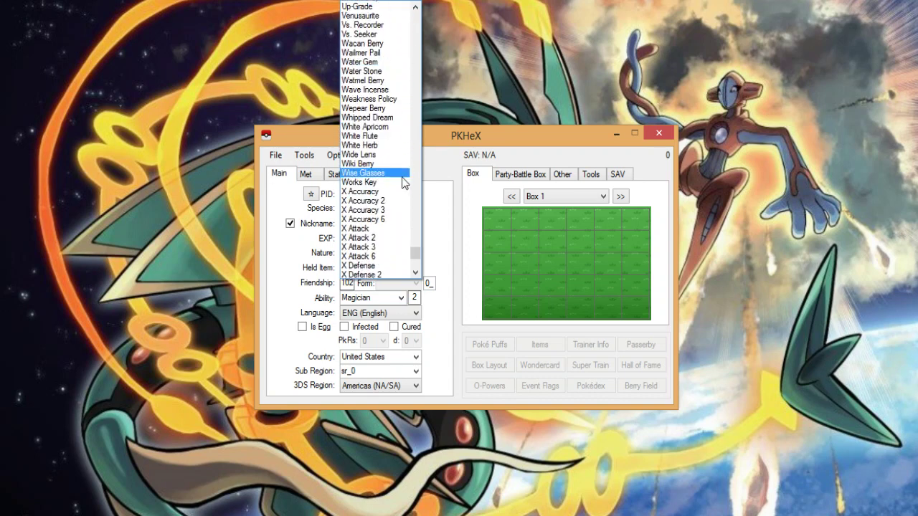
scroll(403, 183, down, 5)
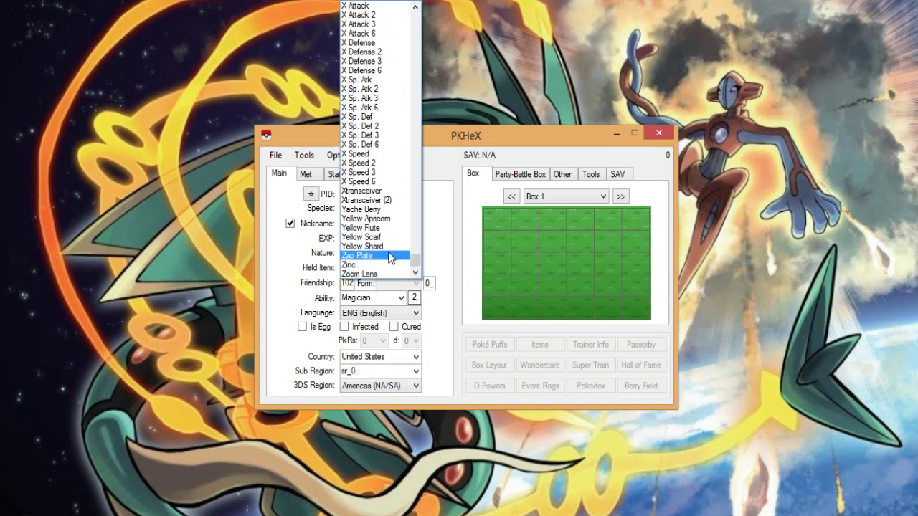
click(389, 257)
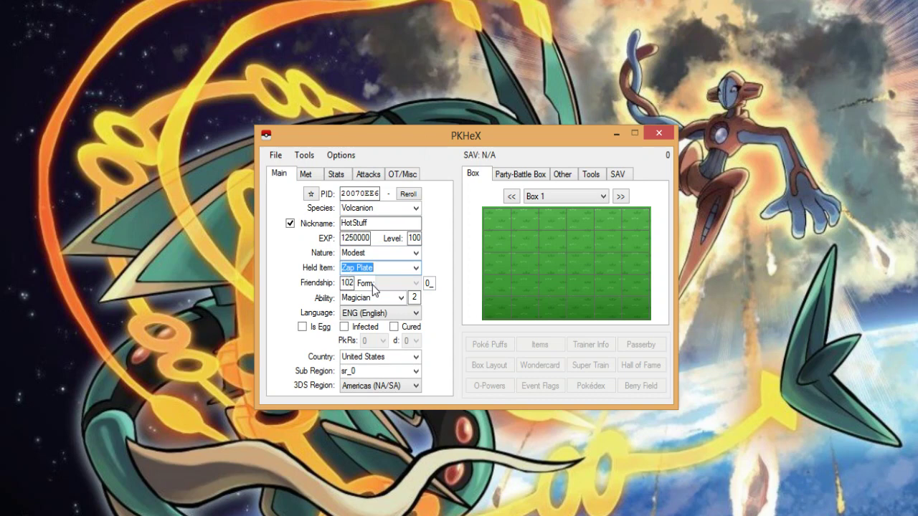
Change Volcanion's ability to Parental Bond and make the Pokémon shiny.
click(401, 299)
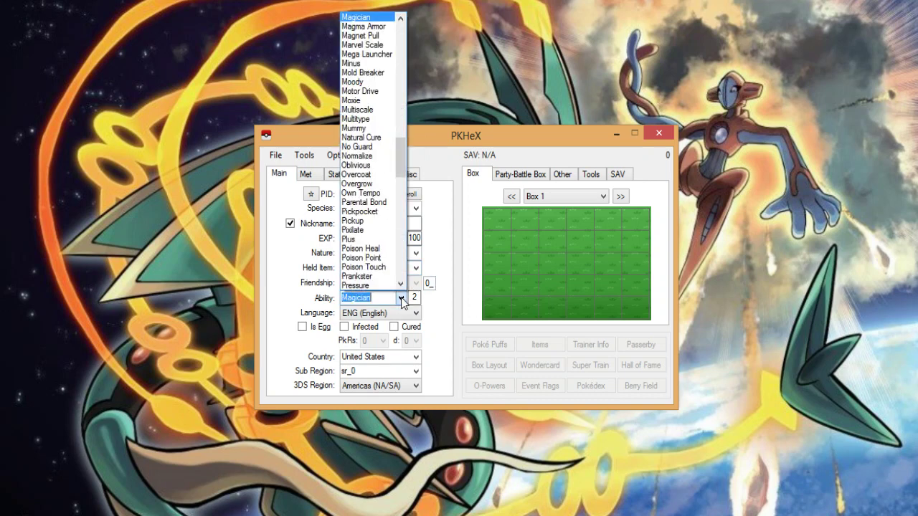
click(363, 202)
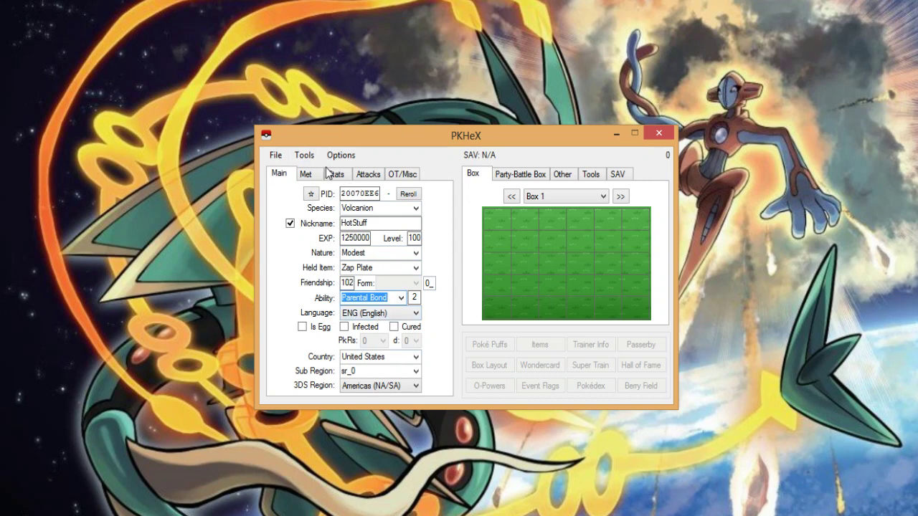
click(310, 194)
Browse the met locations offered for the OR origin game.
click(305, 174)
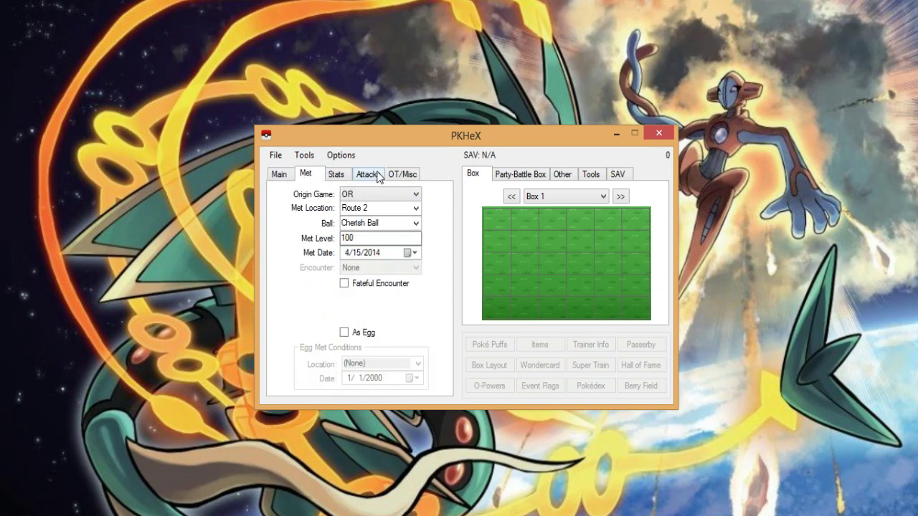
click(415, 208)
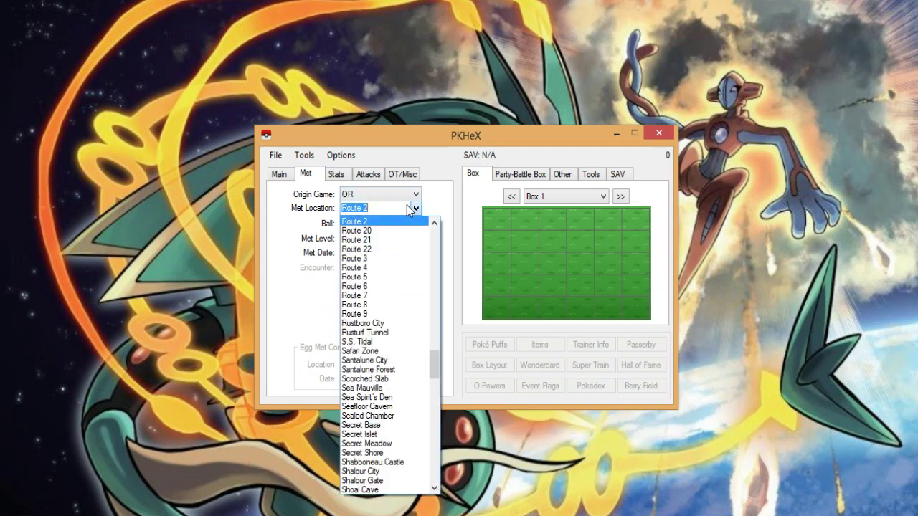
click(415, 208)
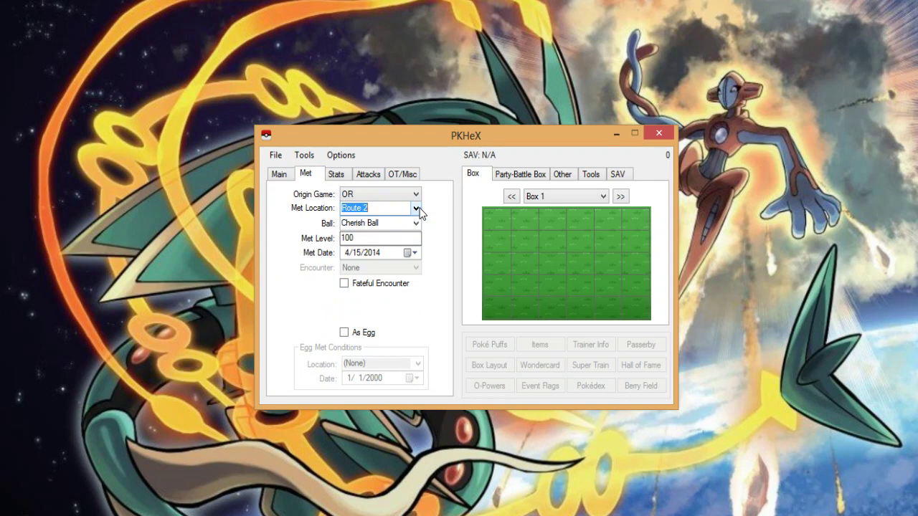
click(416, 208)
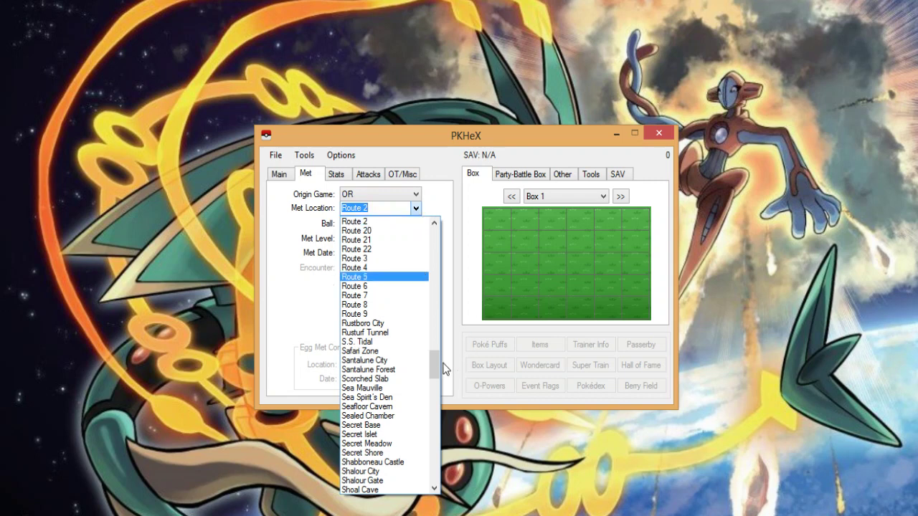
click(433, 383)
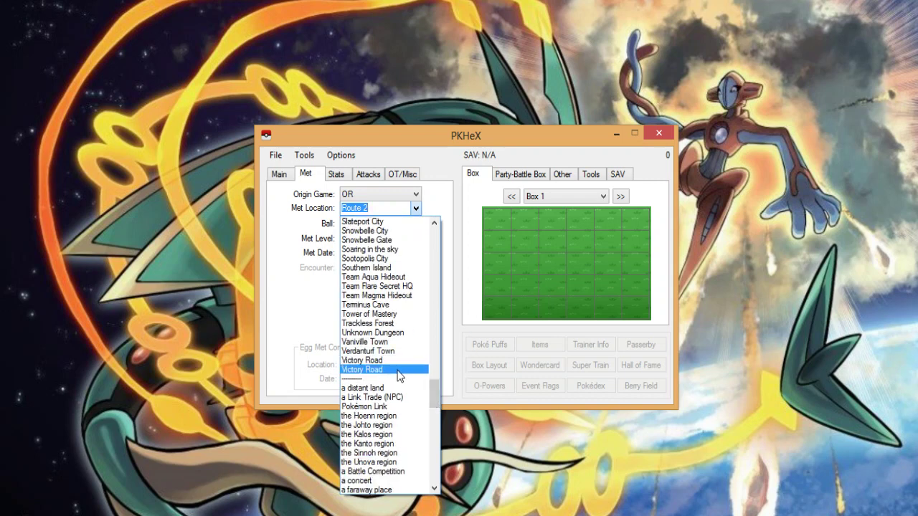
drag(434, 386, 439, 417)
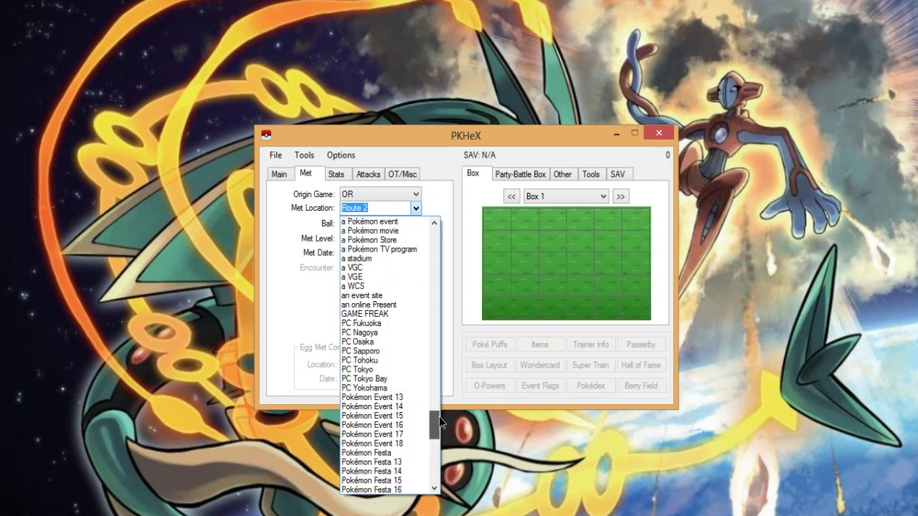
click(385, 200)
Set Volcanion's origin game to Pearl and its met location to Desert Resort.
click(385, 200)
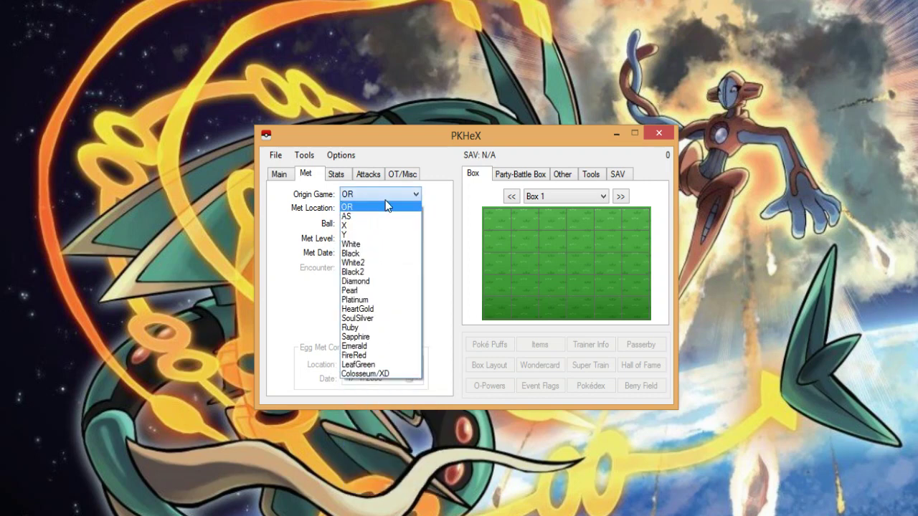
click(372, 290)
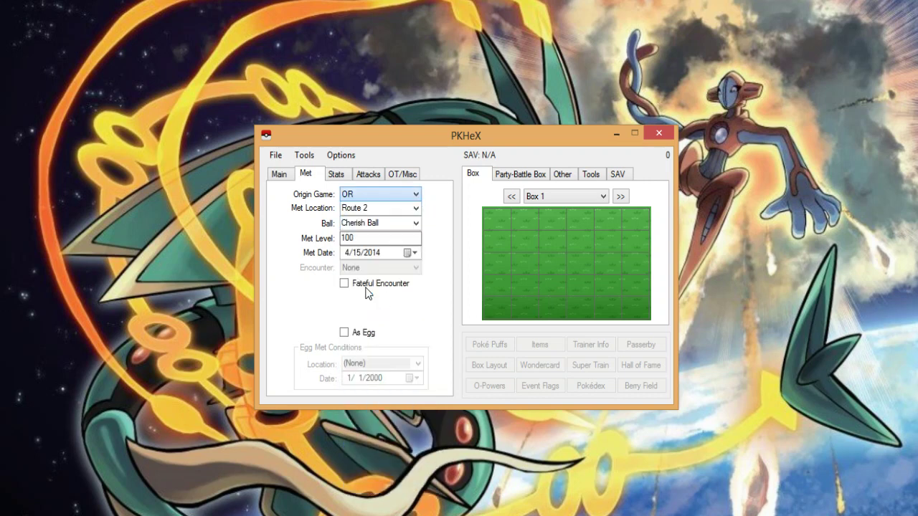
click(419, 211)
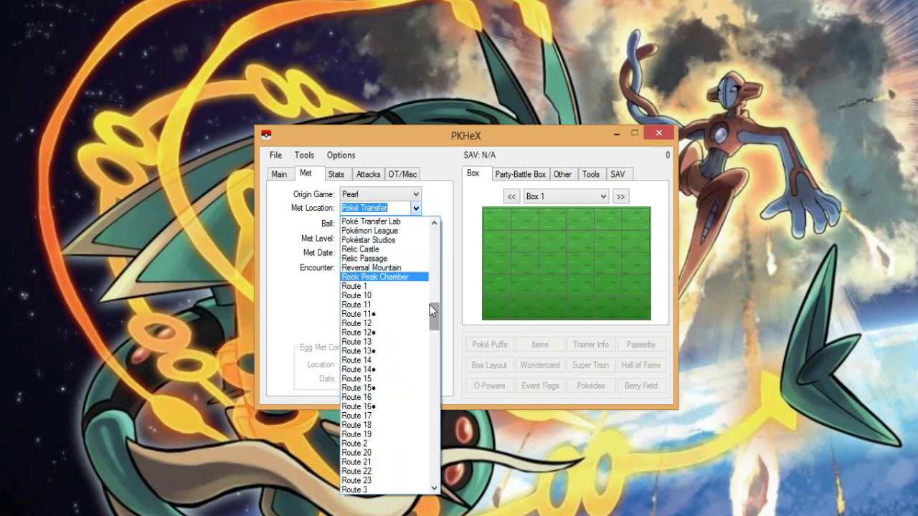
scroll(391, 280, up, 2)
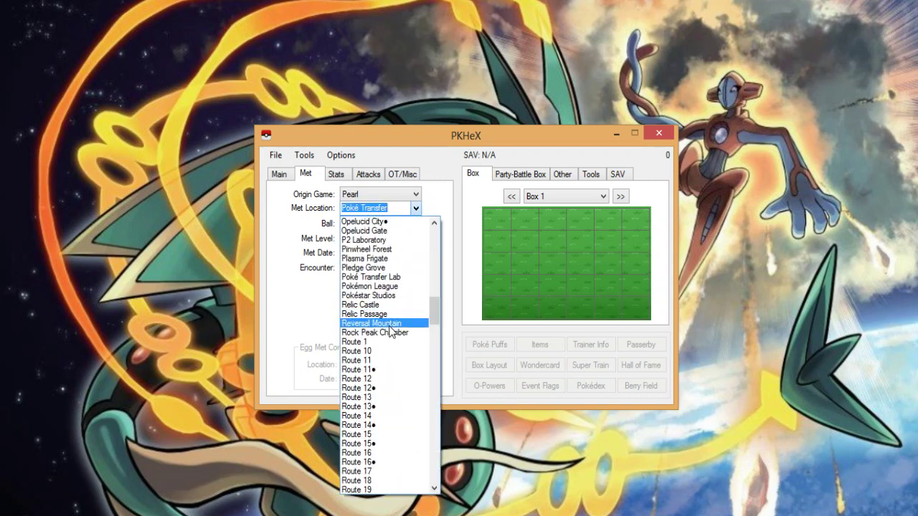
drag(437, 312, 437, 257)
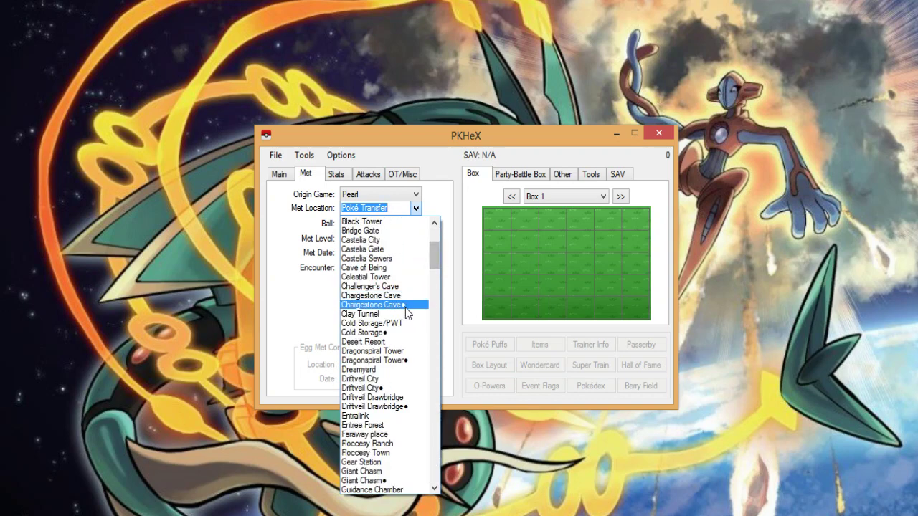
click(383, 342)
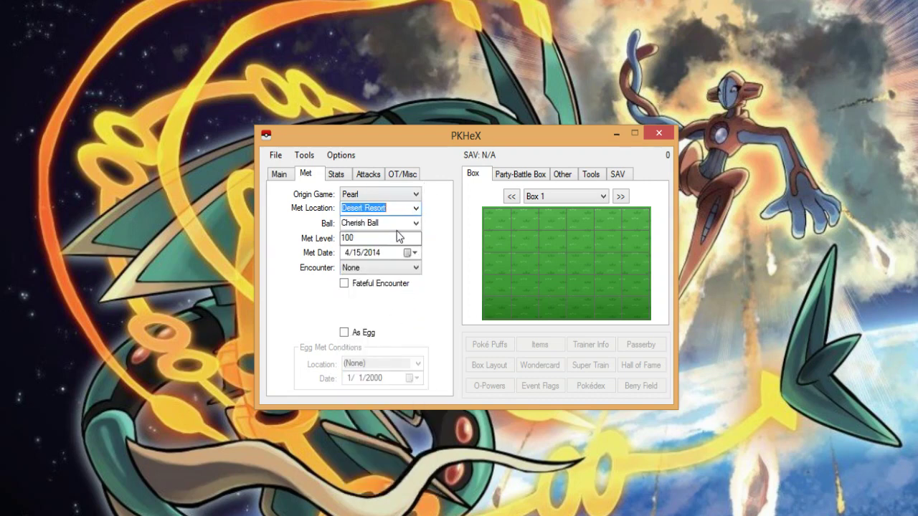
click(395, 204)
click(279, 174)
click(306, 174)
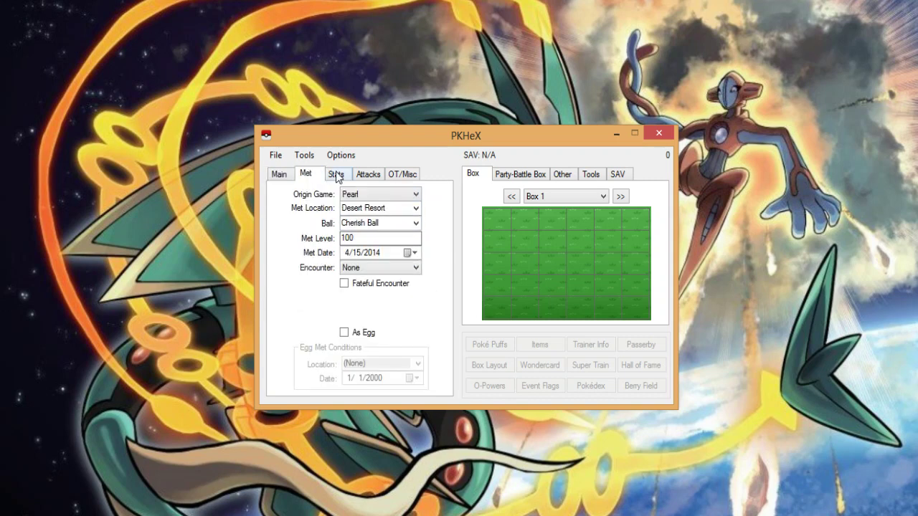
click(284, 177)
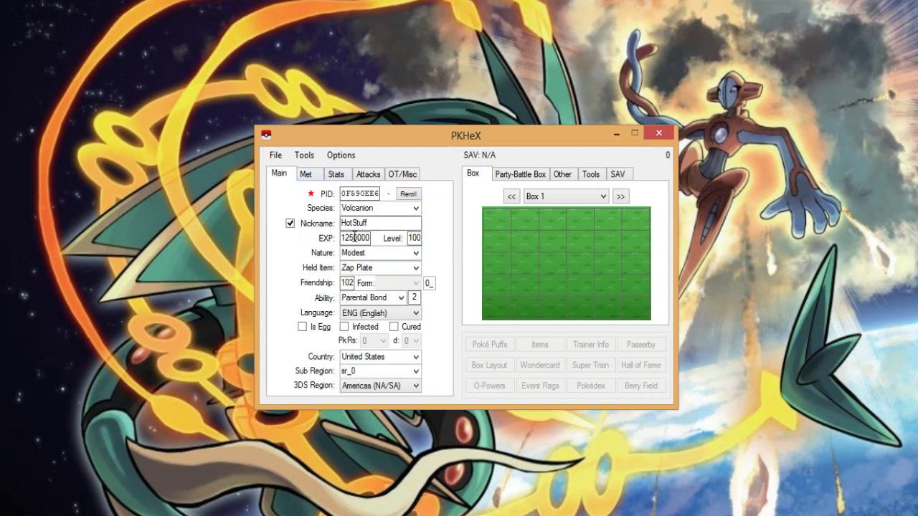
click(306, 175)
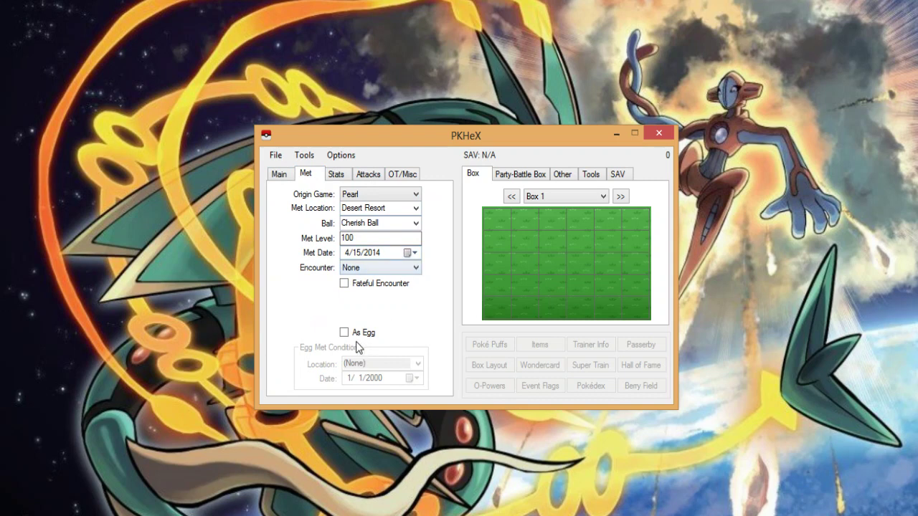
Try the Hacked Stats option for manually editing Volcanion's HP stat.
click(336, 174)
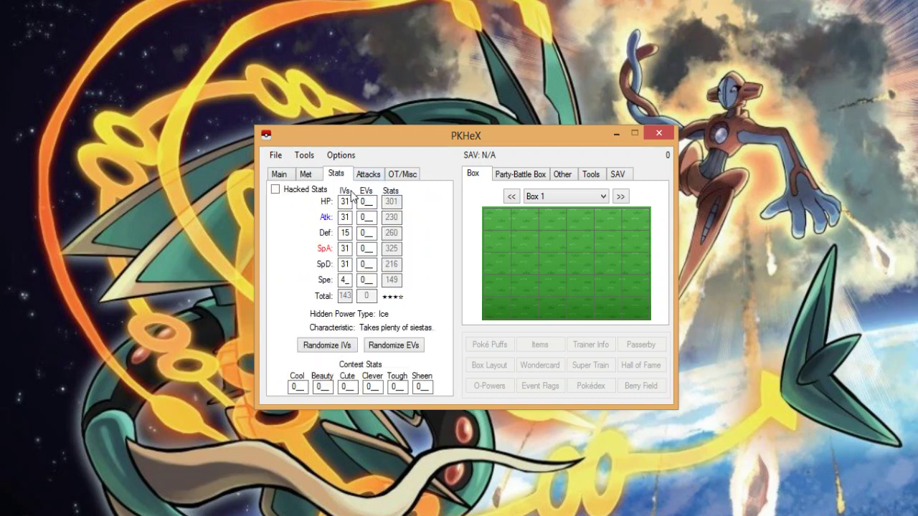
click(288, 193)
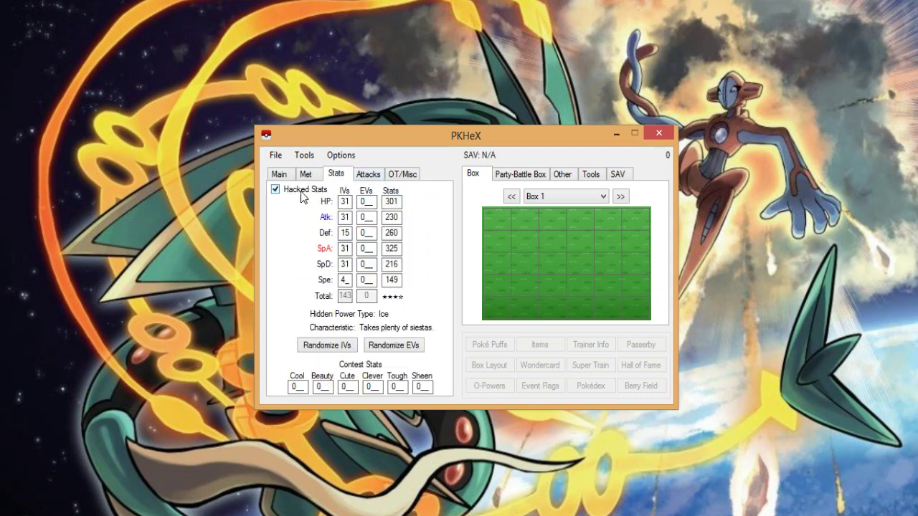
click(392, 202)
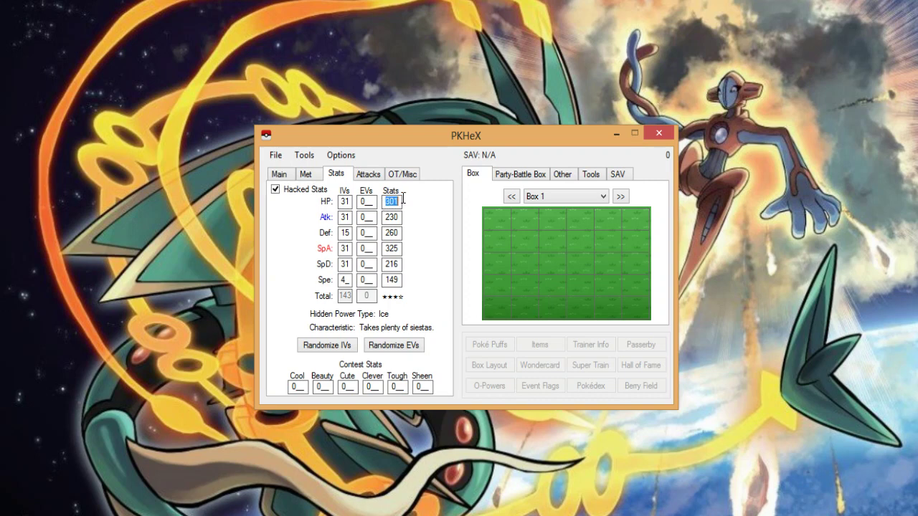
click(297, 192)
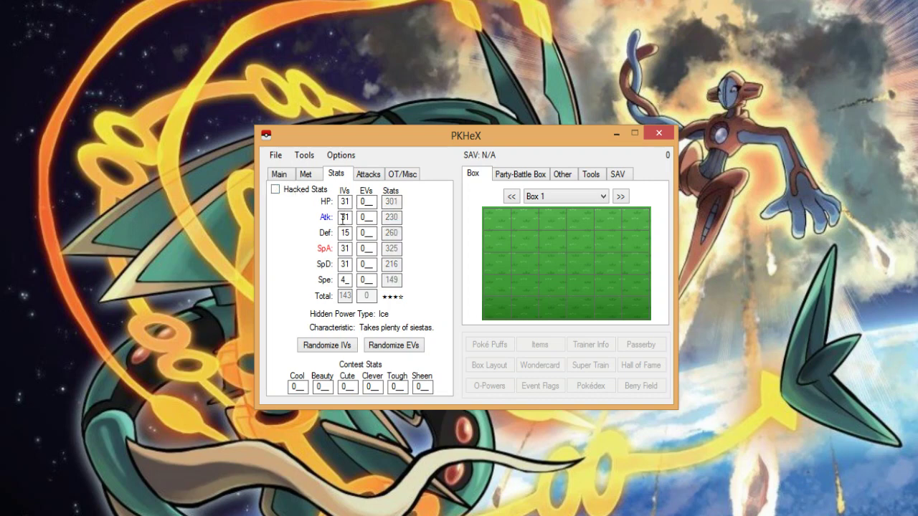
Randomize Volcanion's IVs and EVs.
click(328, 347)
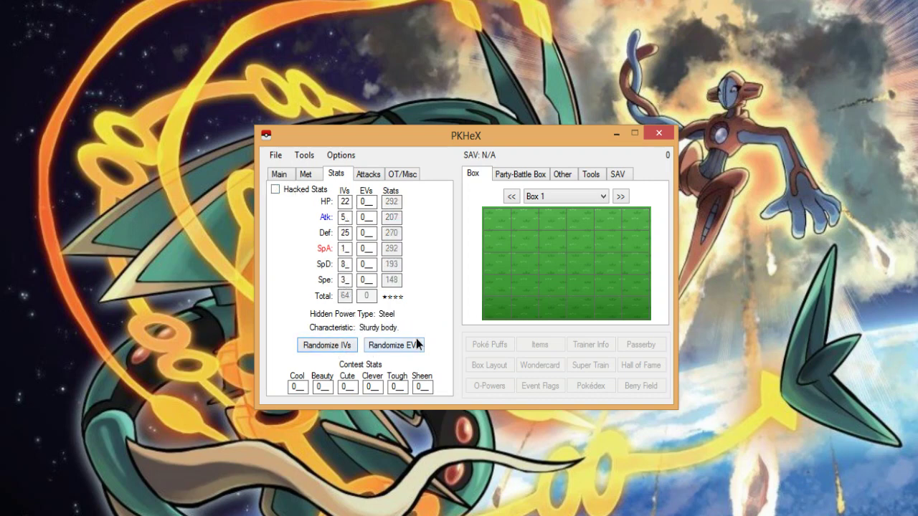
click(416, 345)
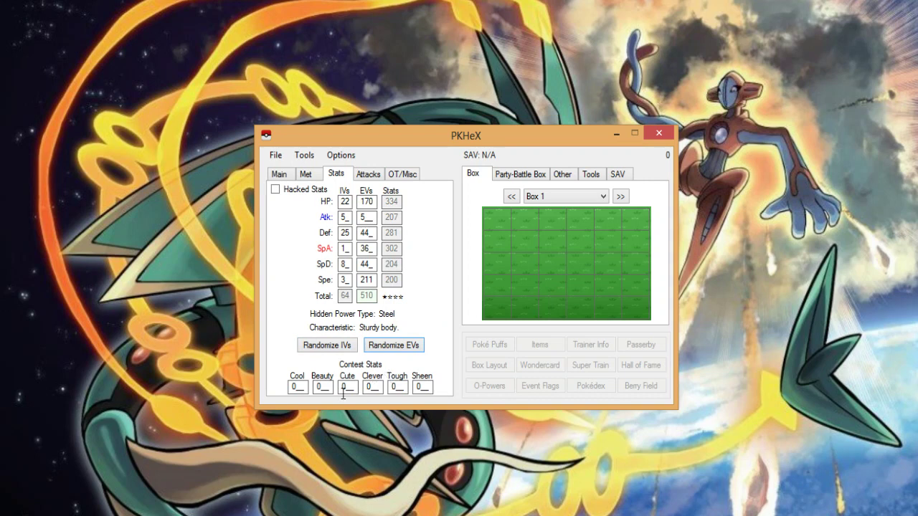
Set all six of Volcanion's contest stats, from Cool through Sheen, to 255.
click(307, 385)
text(255)
key(Tab)
text(2552)
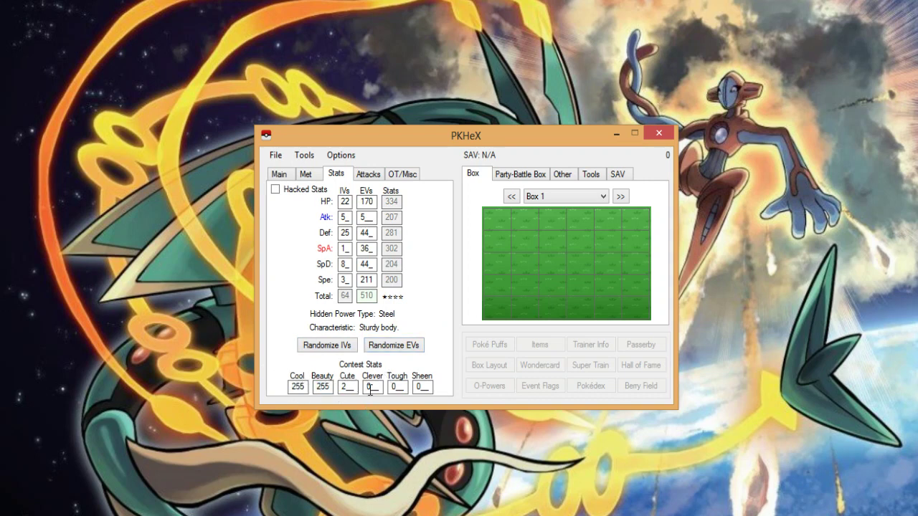
text(55)
key(Tab)
text(255)
key(Tab)
text(255)
key(Tab)
text(255)
Examine Volcanion's attacks and browse the moves offered for its current and relearn move slots.
click(369, 175)
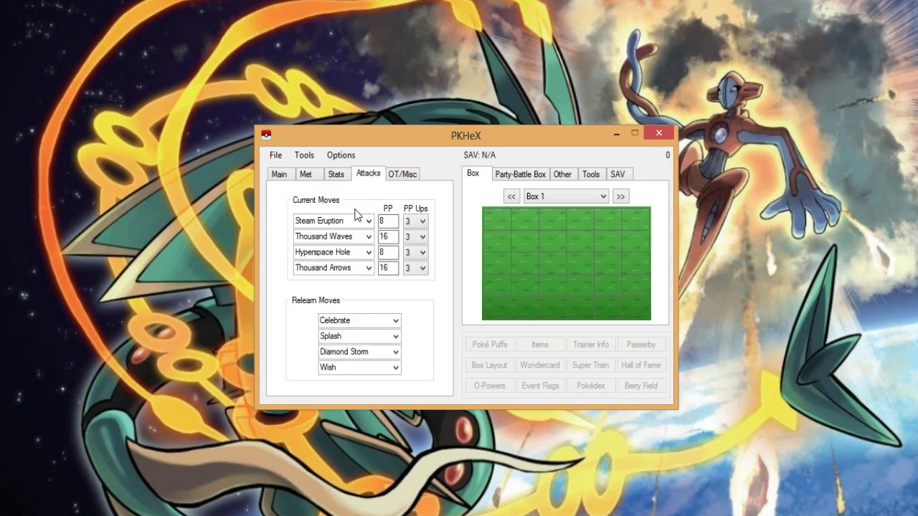
click(368, 269)
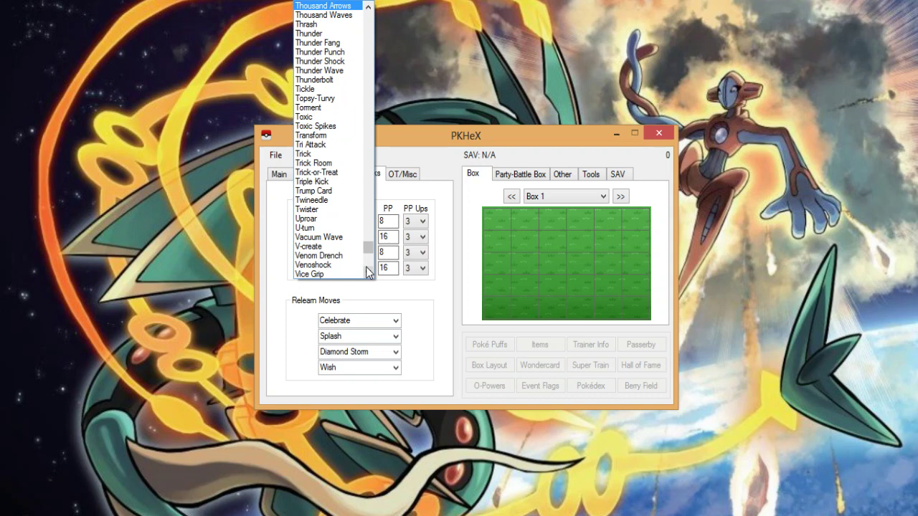
click(367, 271)
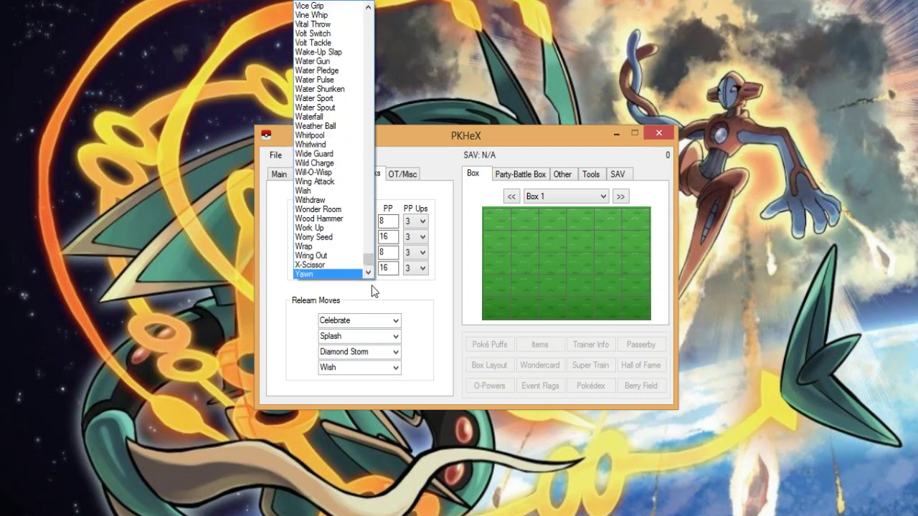
click(372, 291)
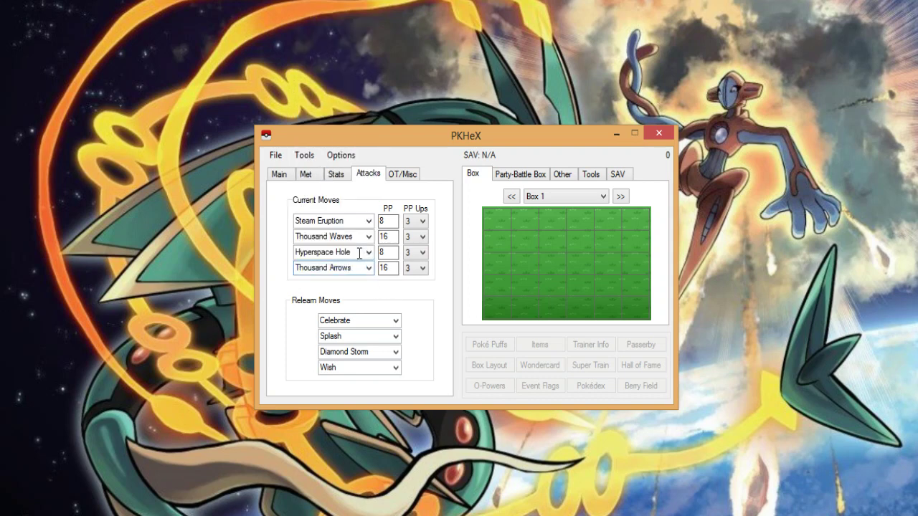
click(396, 176)
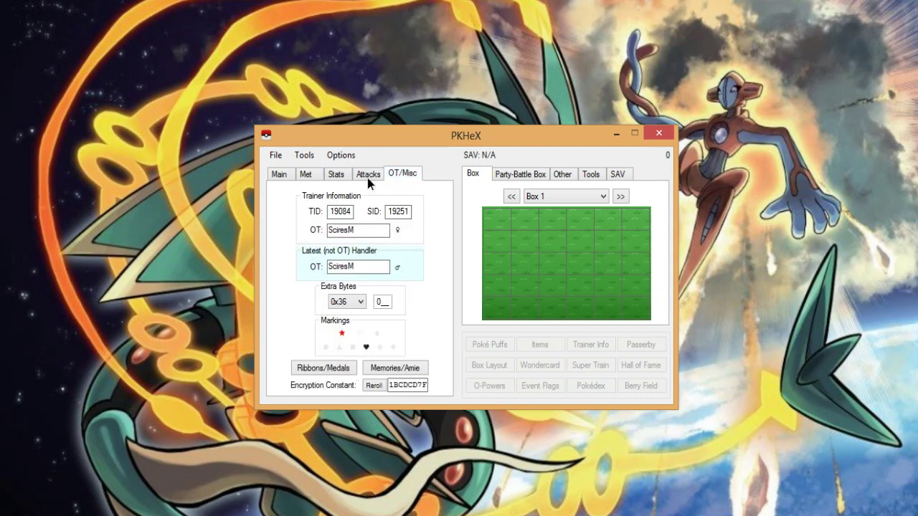
click(367, 178)
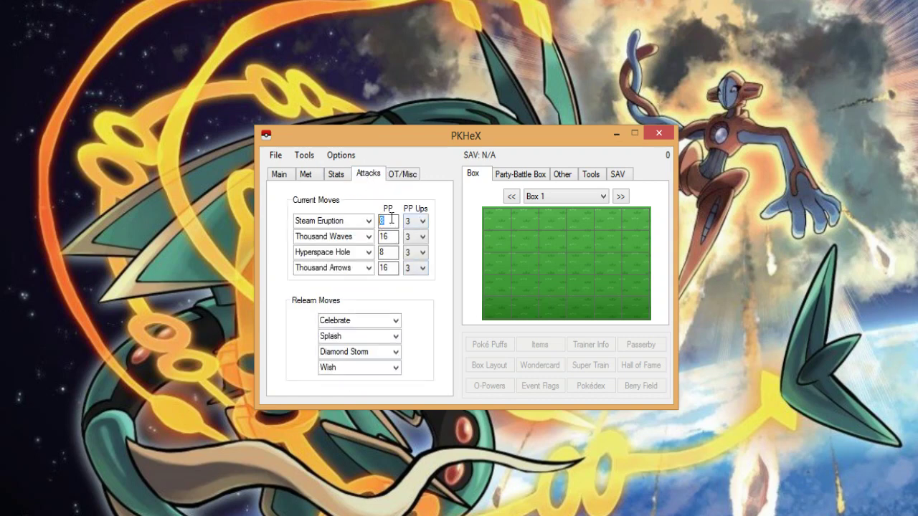
click(365, 227)
click(366, 227)
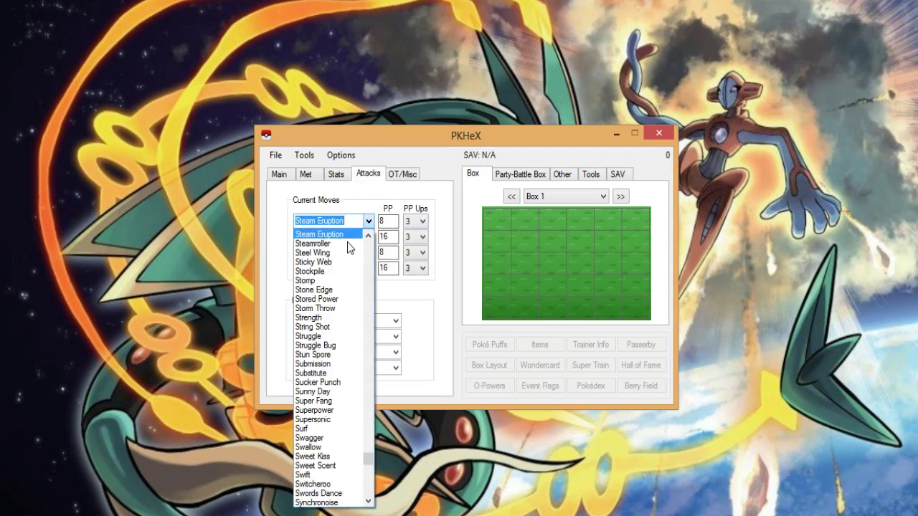
click(359, 221)
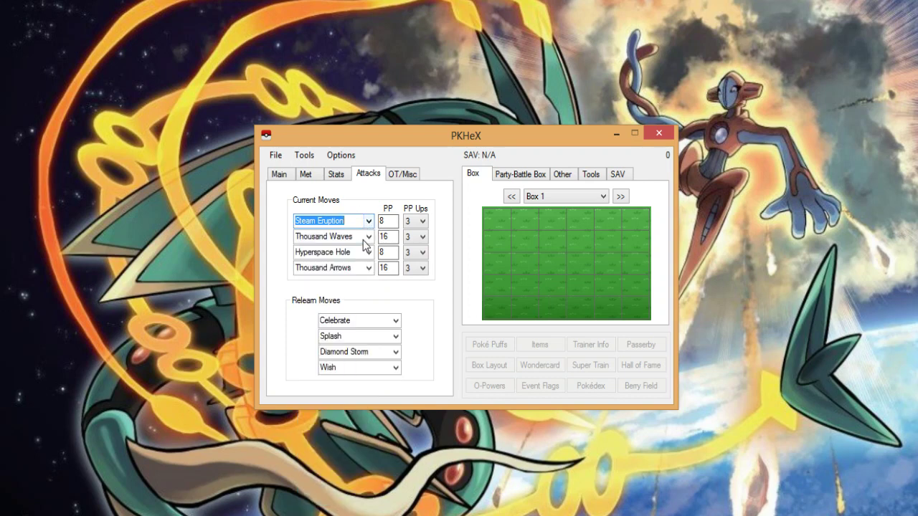
click(369, 237)
click(369, 237)
click(396, 322)
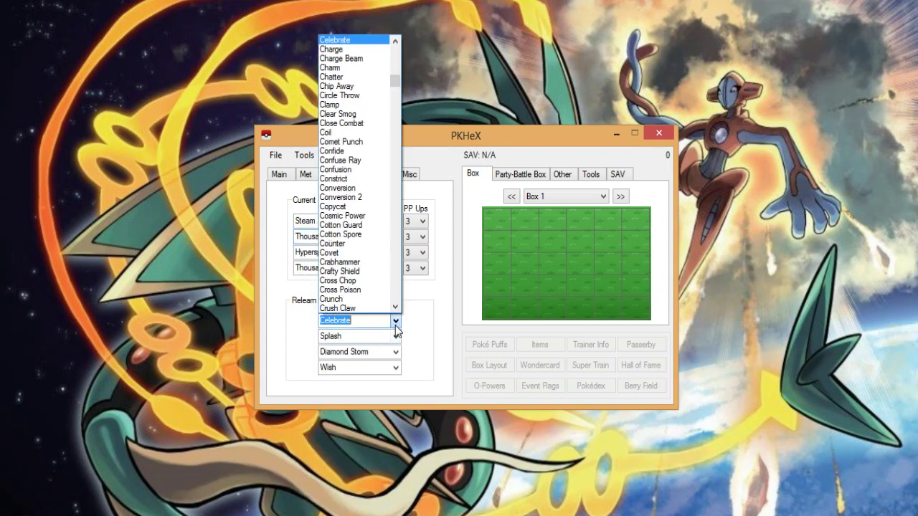
click(395, 322)
Replace Volcanion's original trainer name with the player's trainer name and reroll its PID.
click(402, 174)
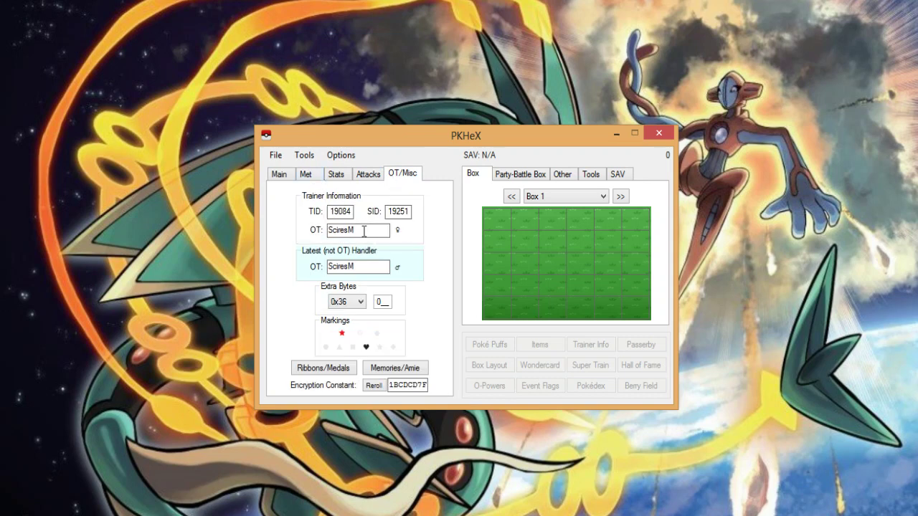
drag(367, 231, 290, 229)
text(Sleepy)
click(284, 175)
click(410, 195)
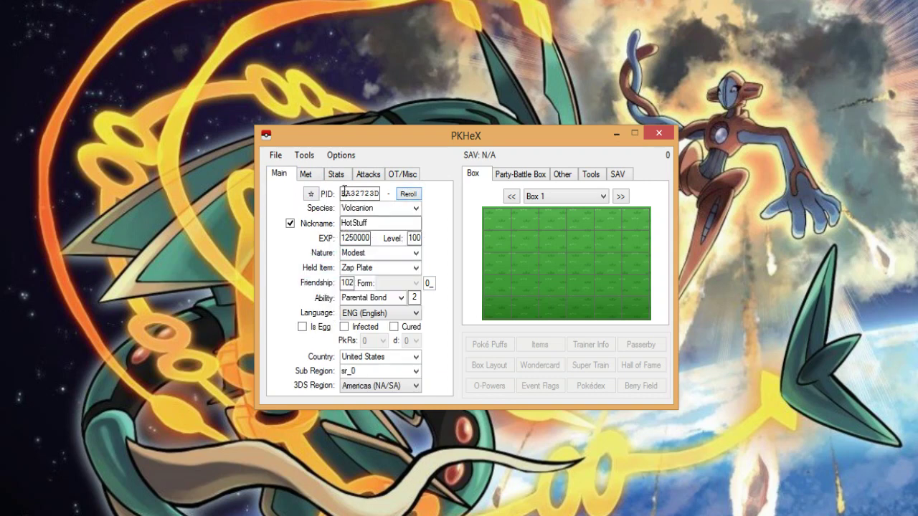
Save the Pokémon as an EKX file on the SDHC (E:) card, overwriting the existing pokemon.ekx.
click(275, 155)
key(Escape)
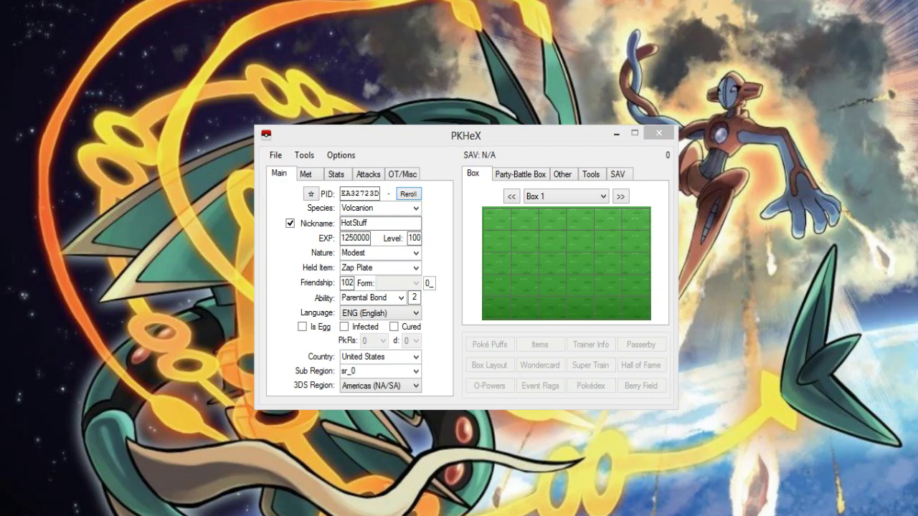
key(ctrl+s)
drag(791, 67, 400, 92)
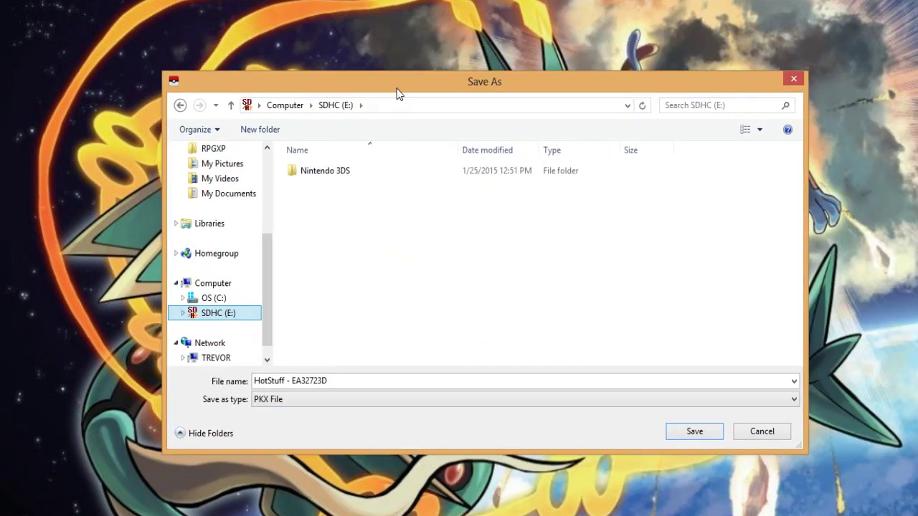
click(304, 404)
click(280, 424)
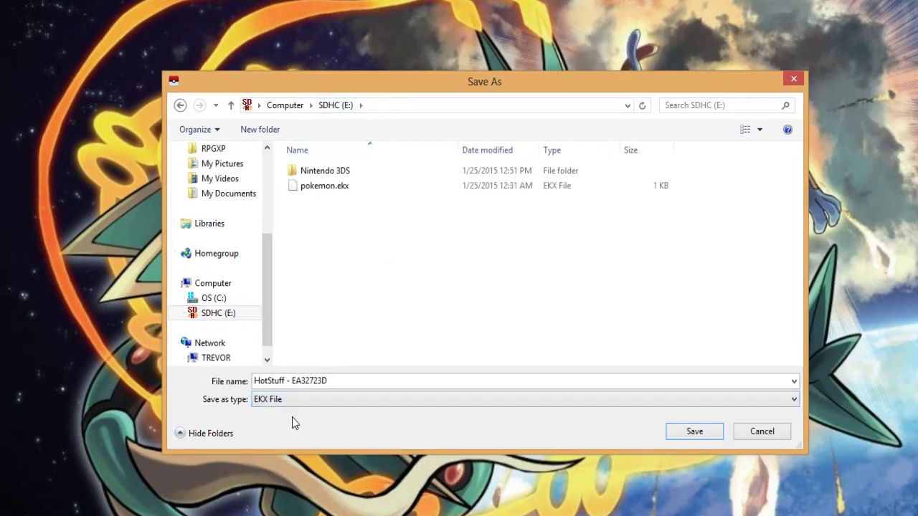
click(337, 187)
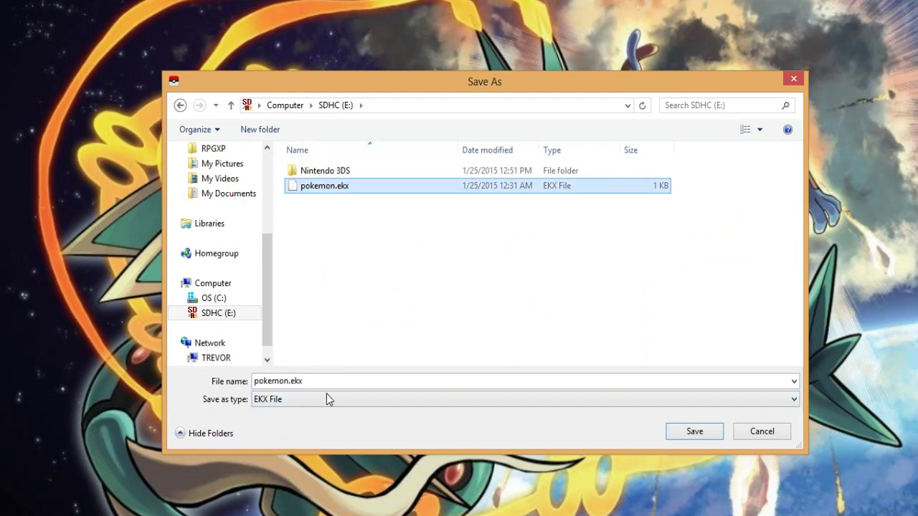
click(691, 431)
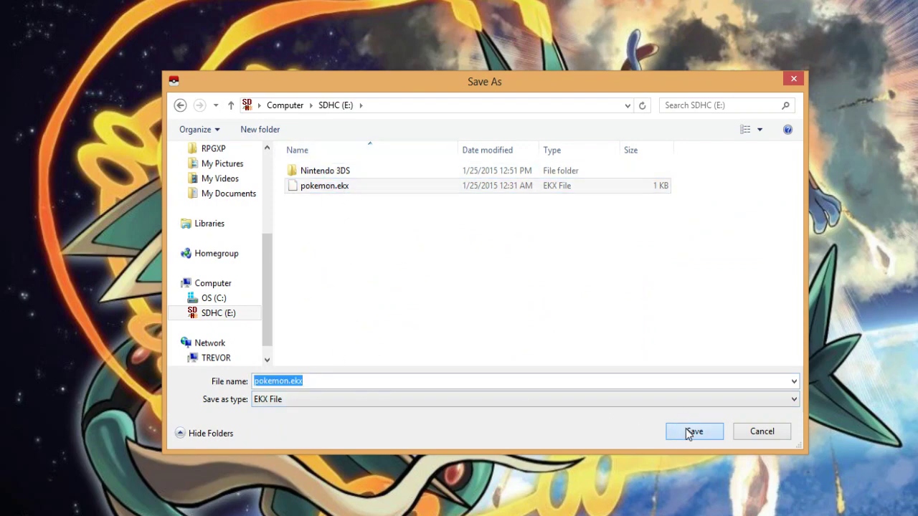
click(500, 275)
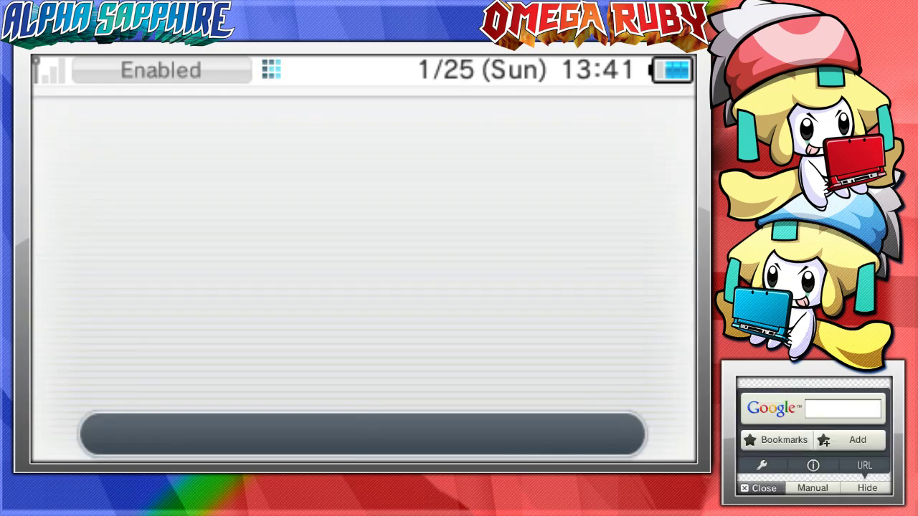
Open the web address entry in the Nintendo 3DS browser.
click(864, 466)
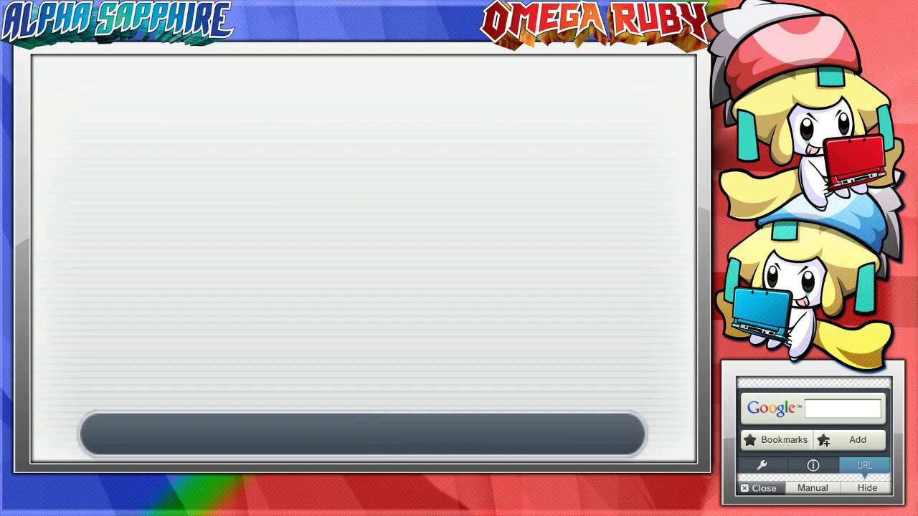